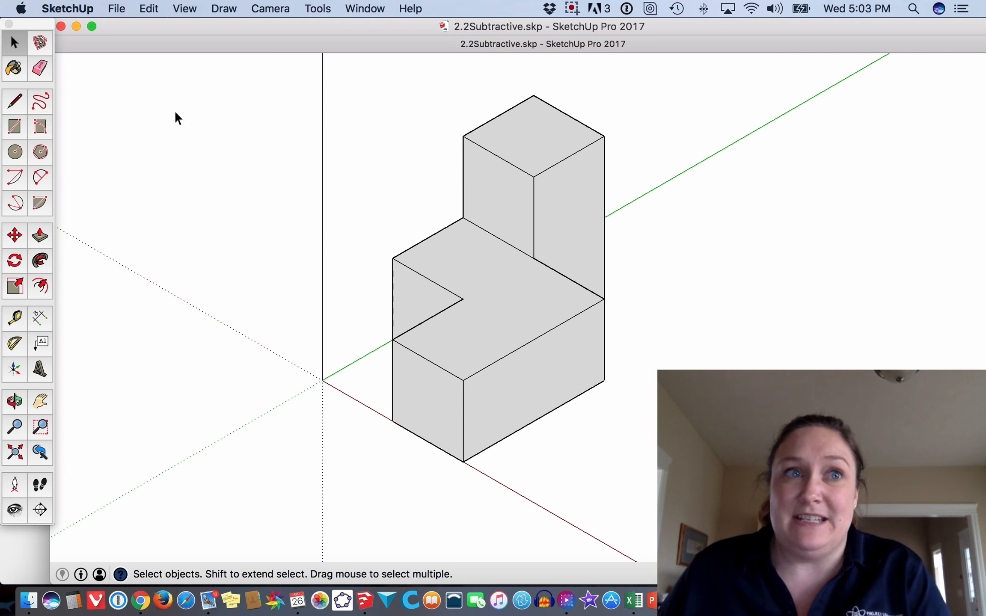
Minimize the 2.2Subtractive.skp model, create a new model and delete the default human figure from it.
click(76, 26)
click(117, 9)
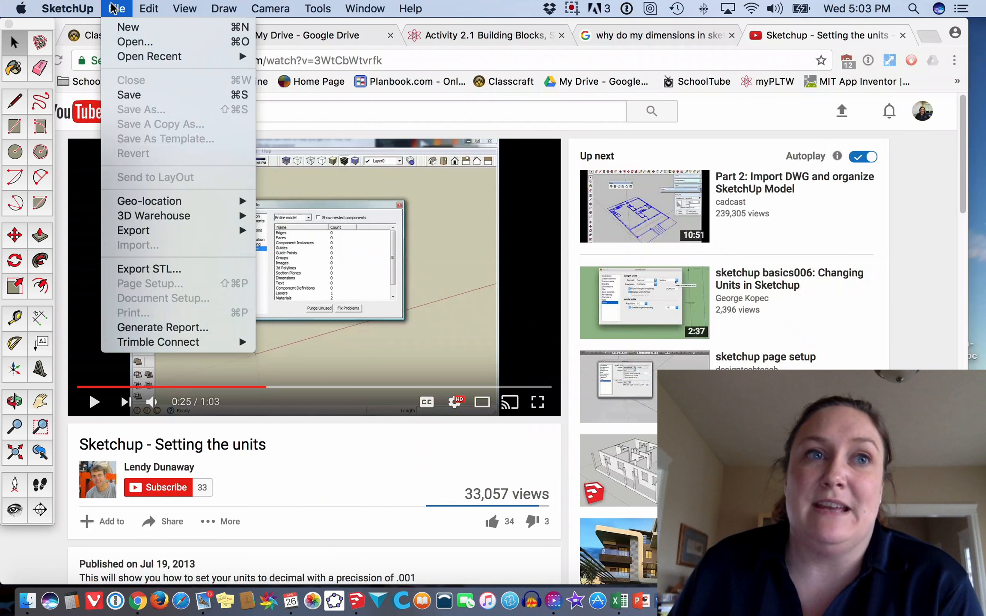
click(133, 28)
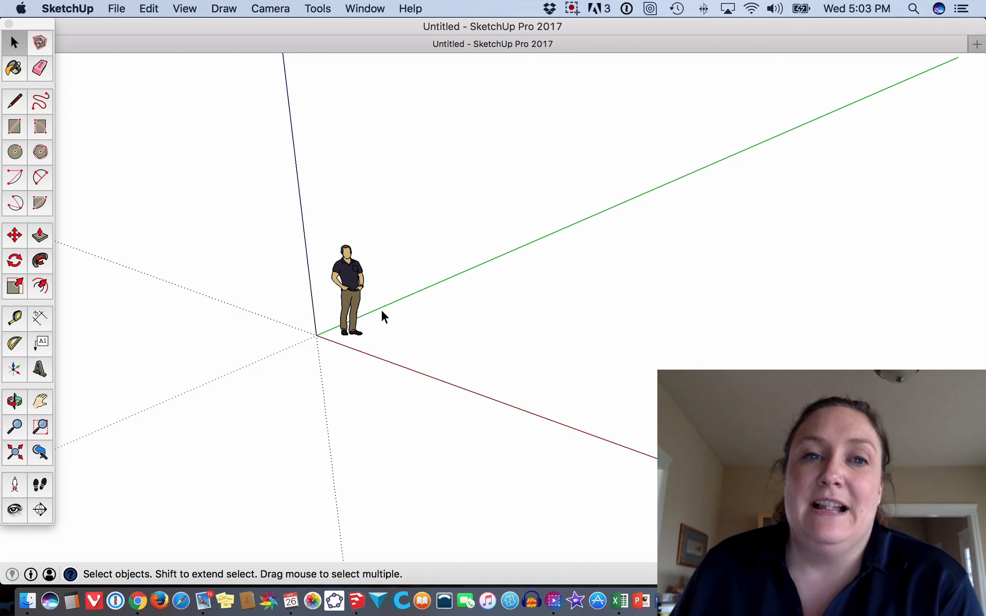
click(349, 301)
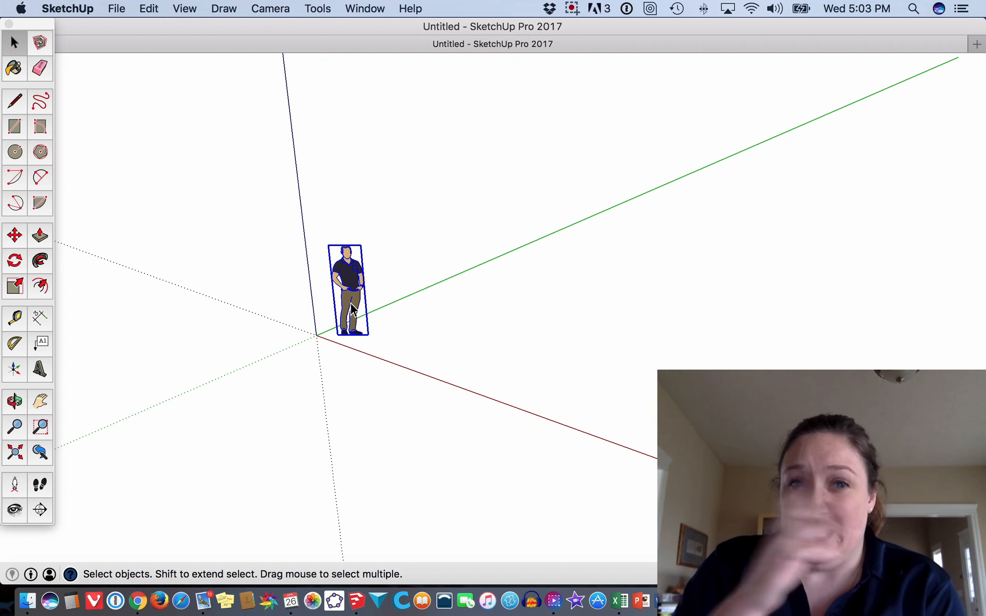
key(Delete)
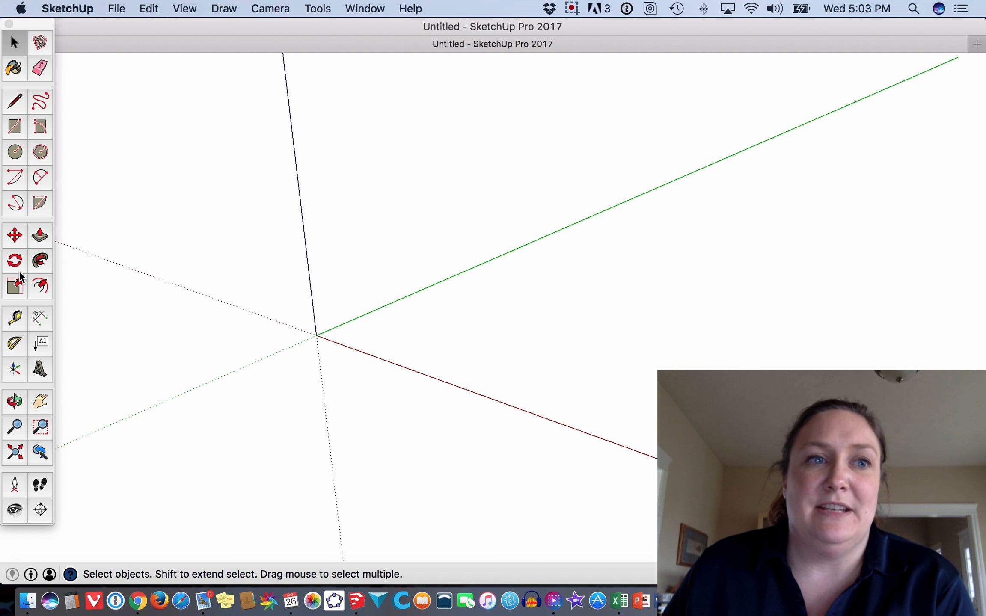
Draw a rectangle on the ground plane from the origin, with its longer side along the green axis.
click(14, 129)
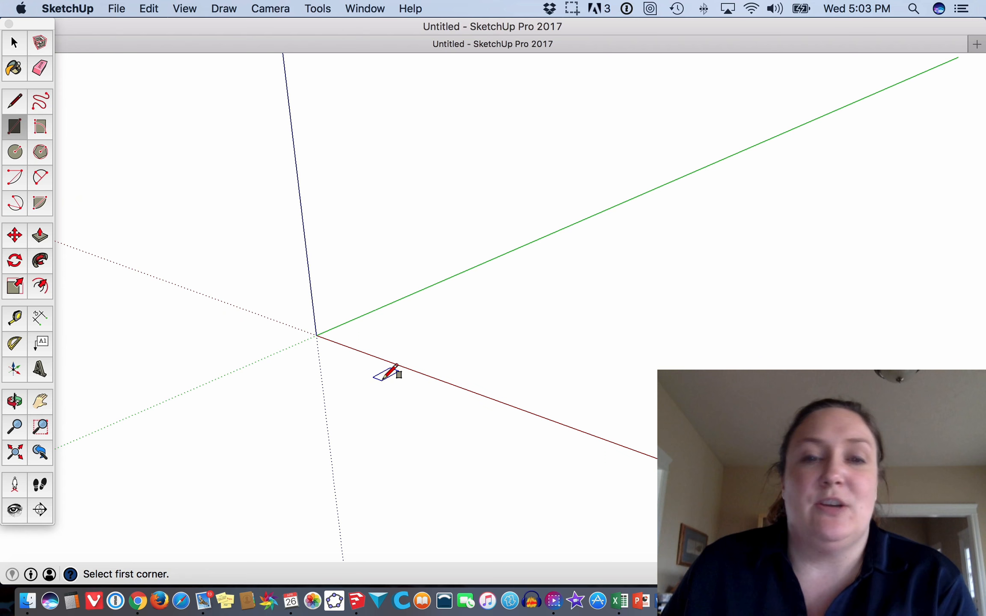
click(316, 335)
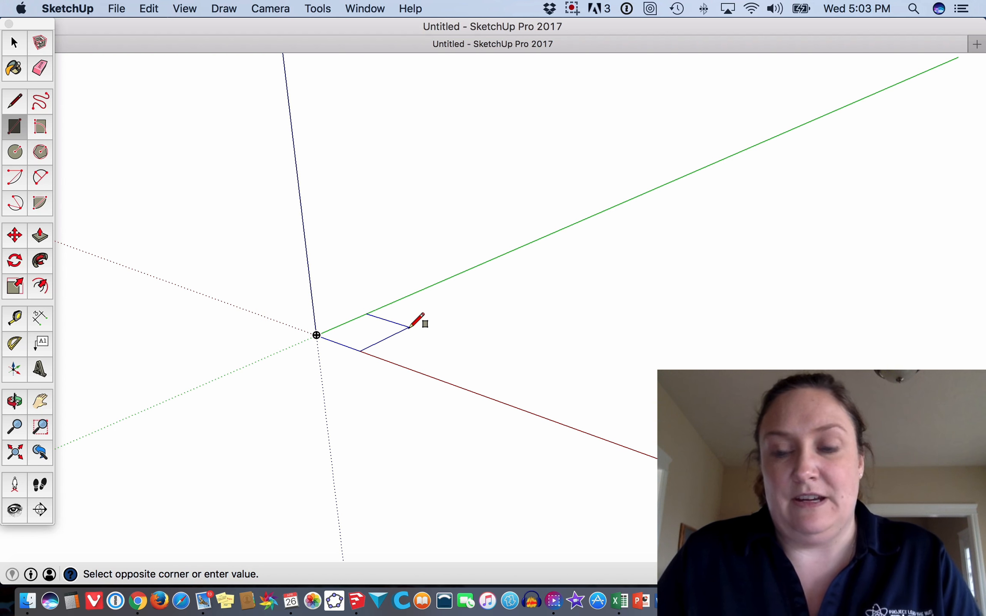
key(Escape)
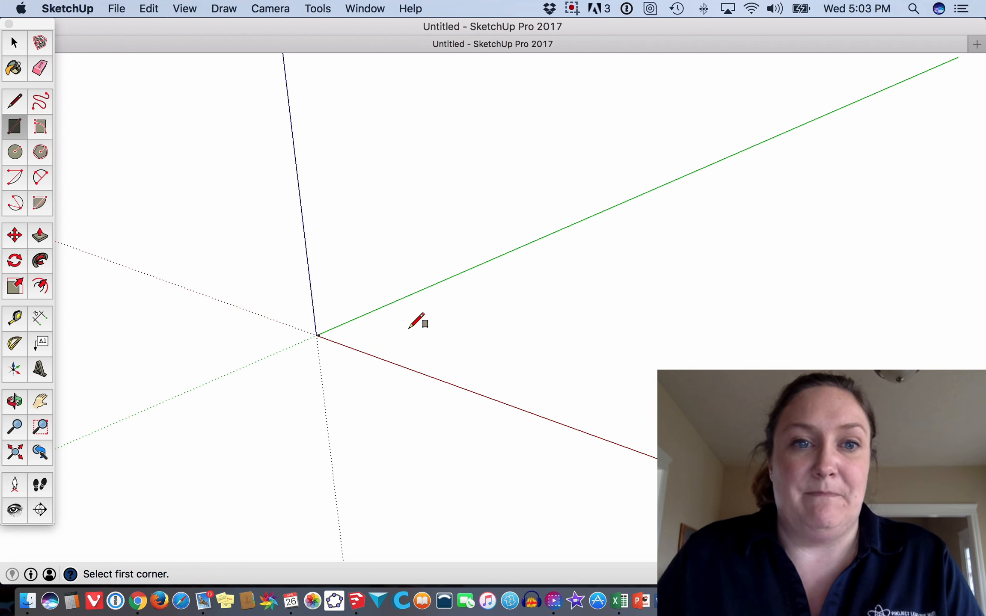
scroll(322, 341, up, 3)
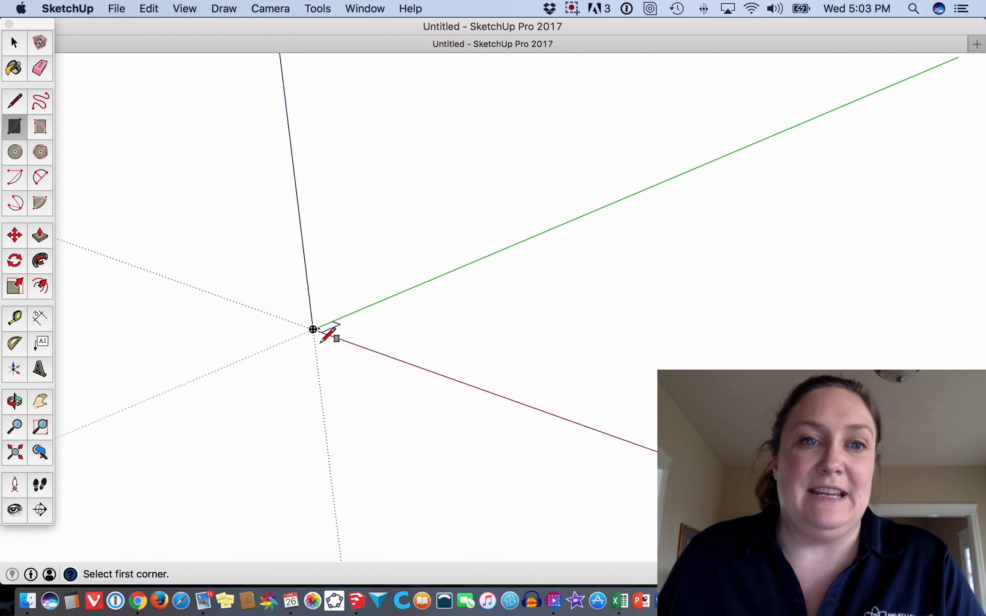
scroll(322, 331, up, 10)
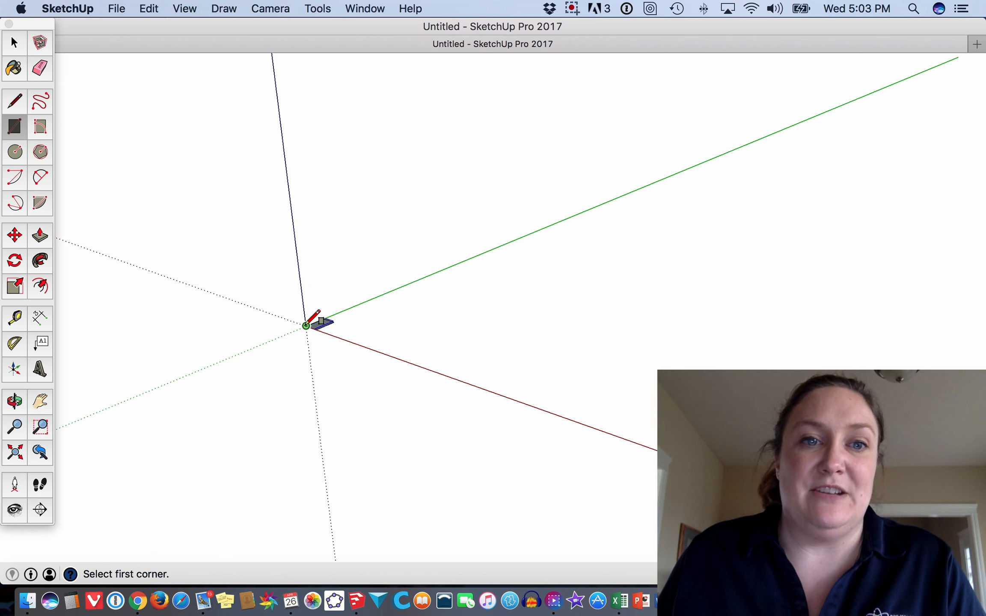
scroll(324, 335, up, 8)
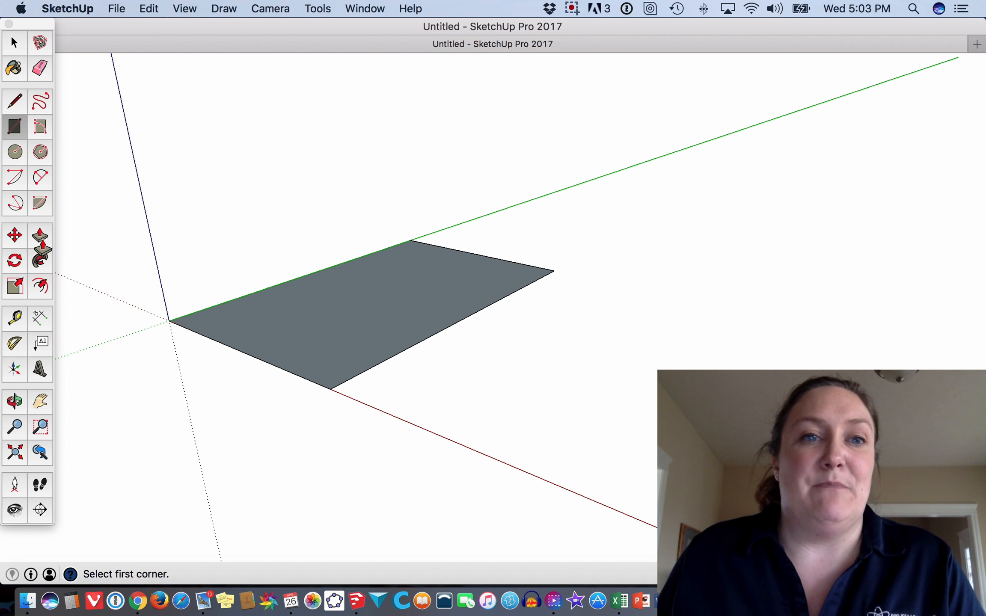
Push/Pull the ground rectangle upward to form a solid rectangular block.
key(p)
click(330, 336)
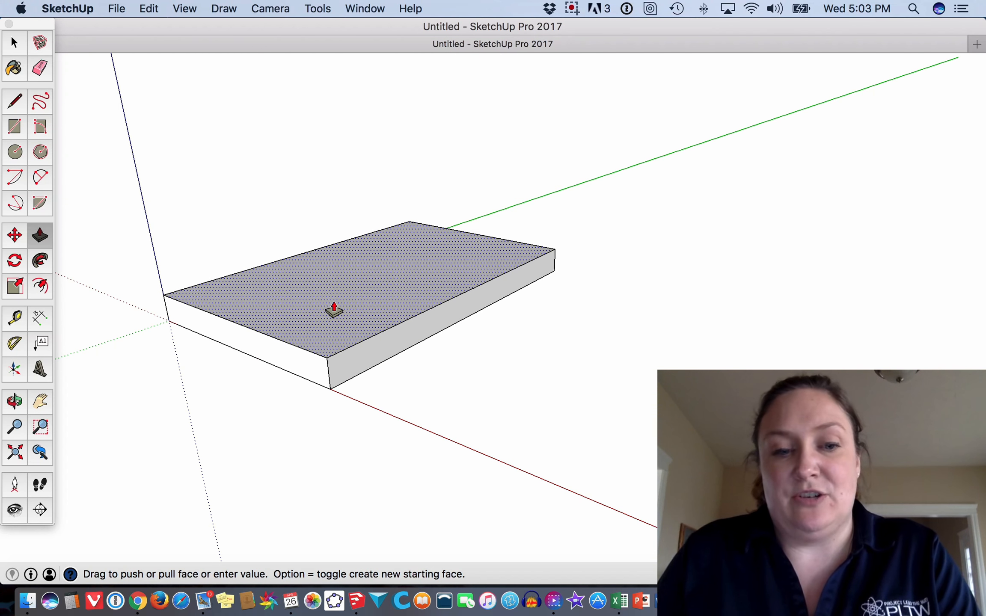
key(Return)
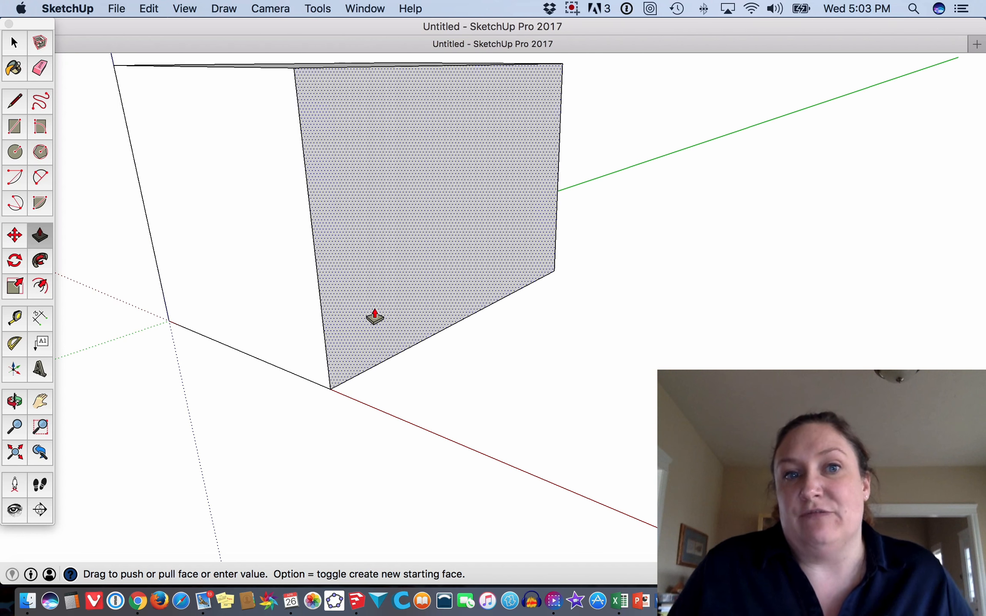
scroll(555, 364, down, 6)
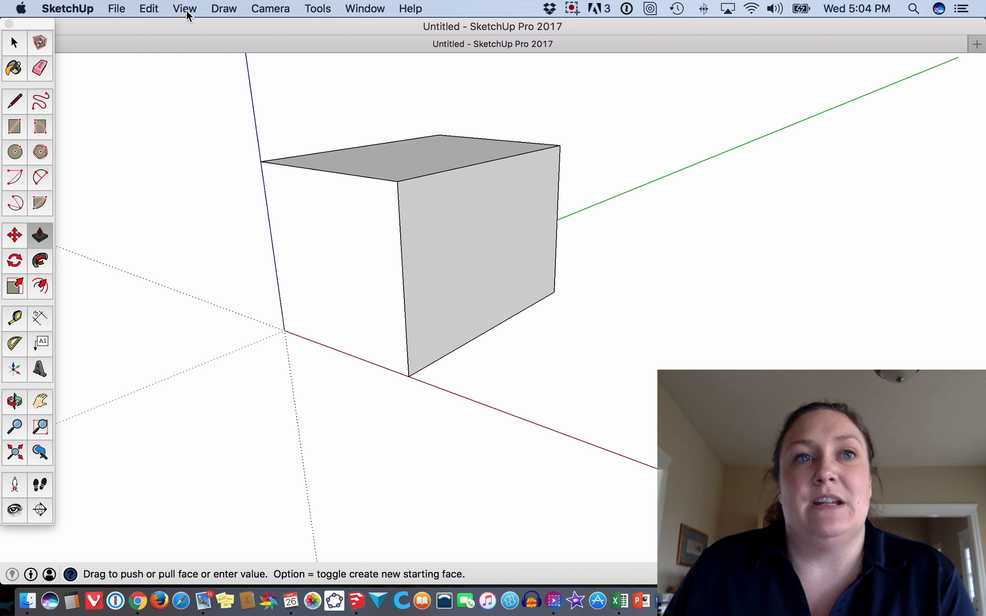
In the Top standard view, draw 1 by 1 squares at the back-right and front-left corners of the block's top face.
click(283, 12)
mouse_move(287, 56)
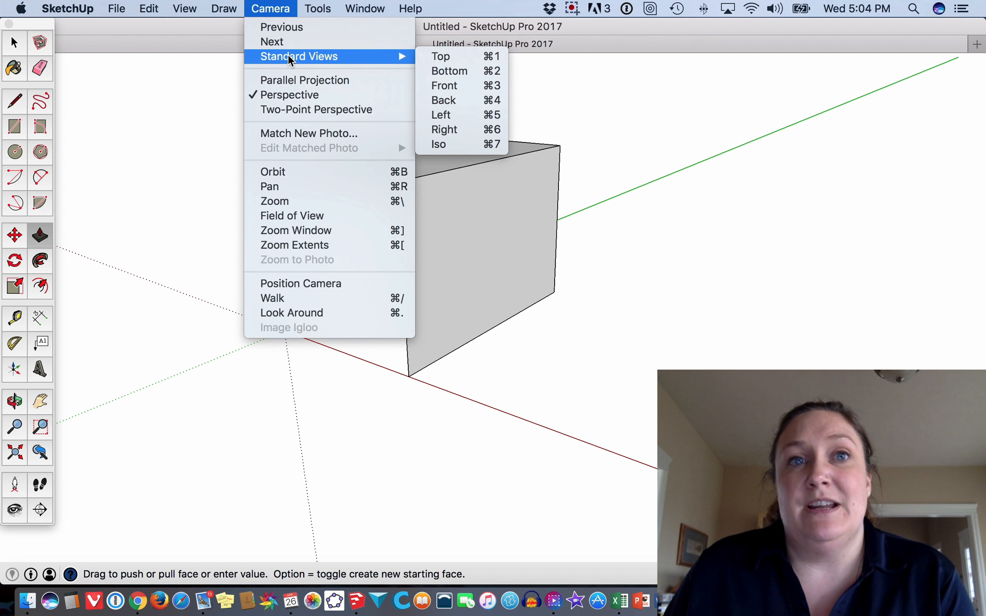
click(425, 55)
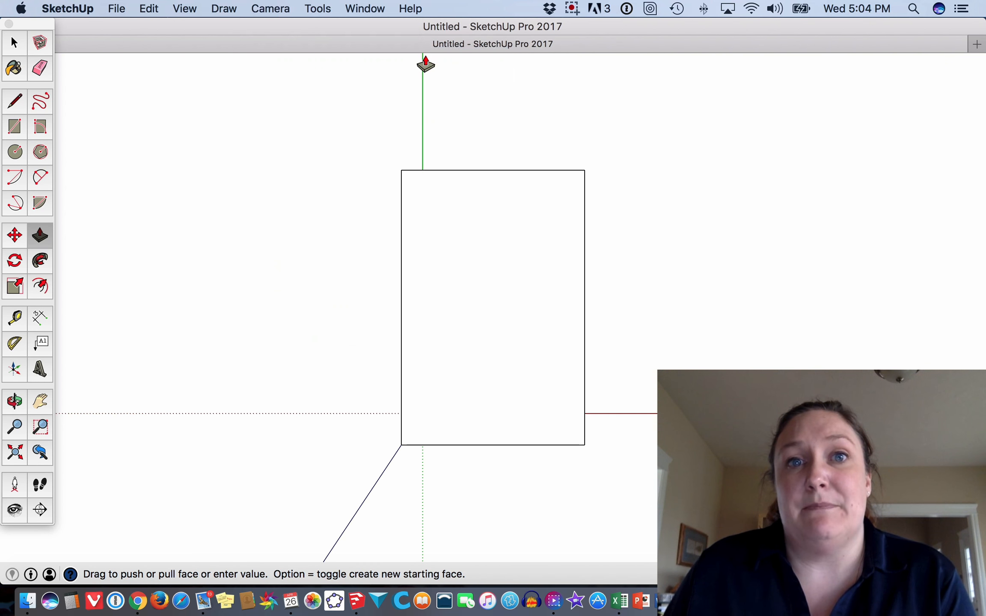
click(14, 133)
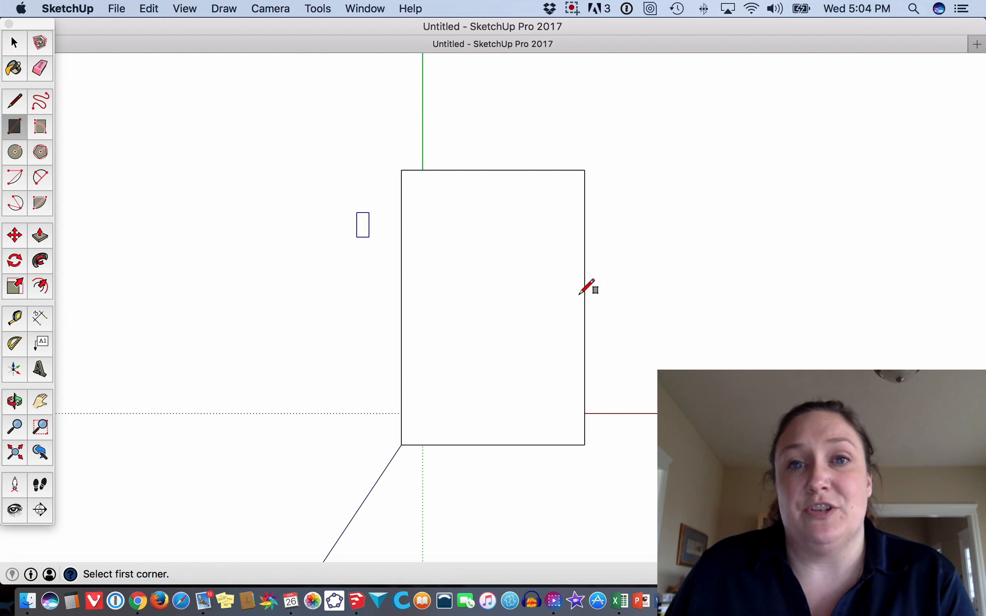
click(584, 170)
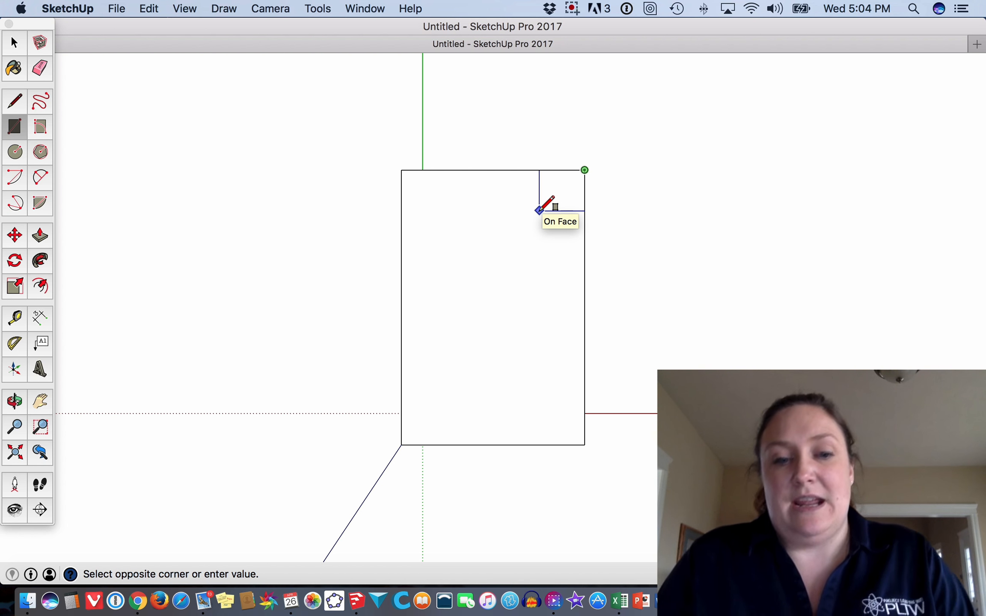
text(1,1)
key(Return)
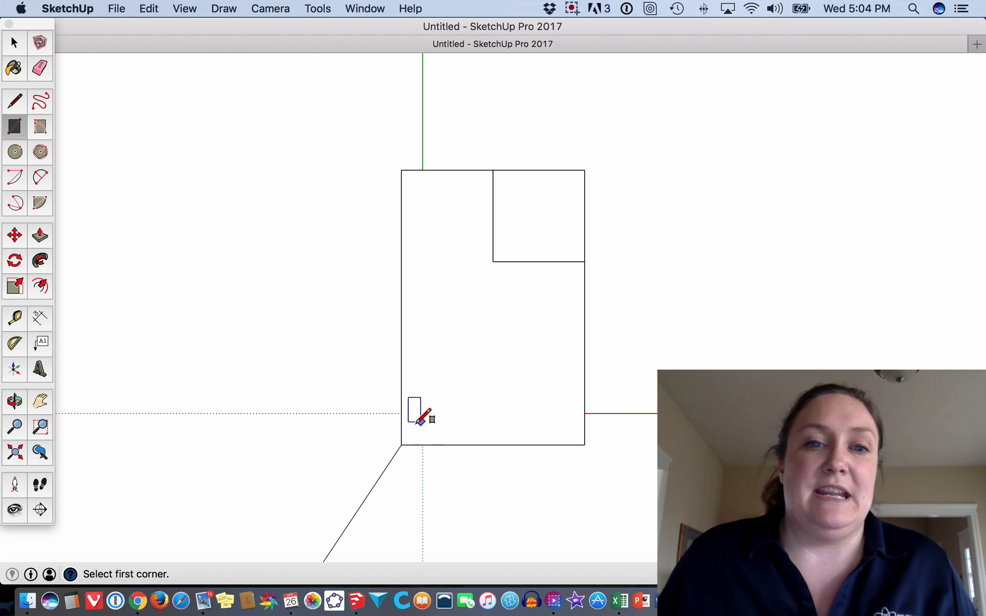
click(401, 445)
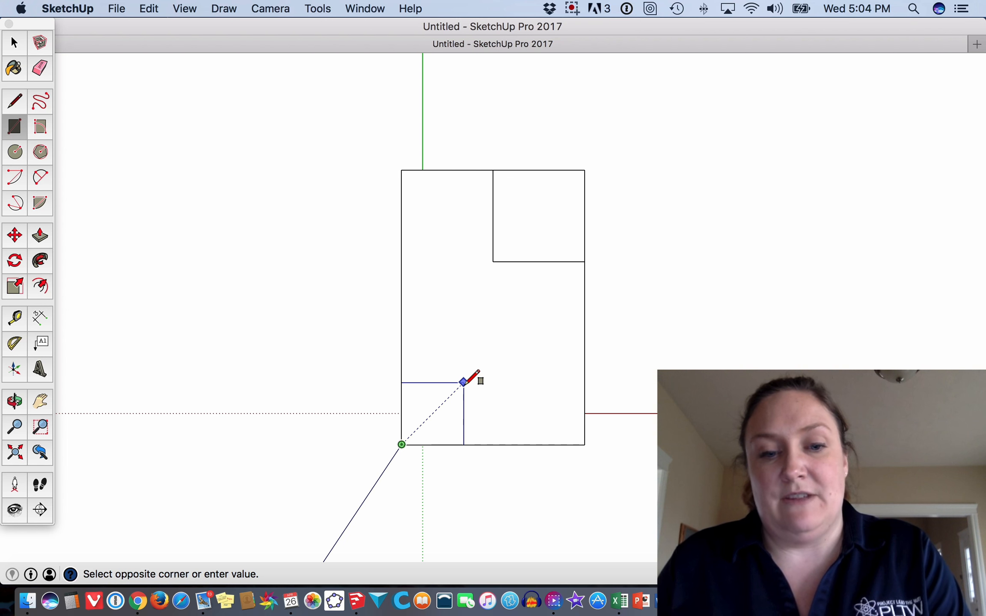
key(Return)
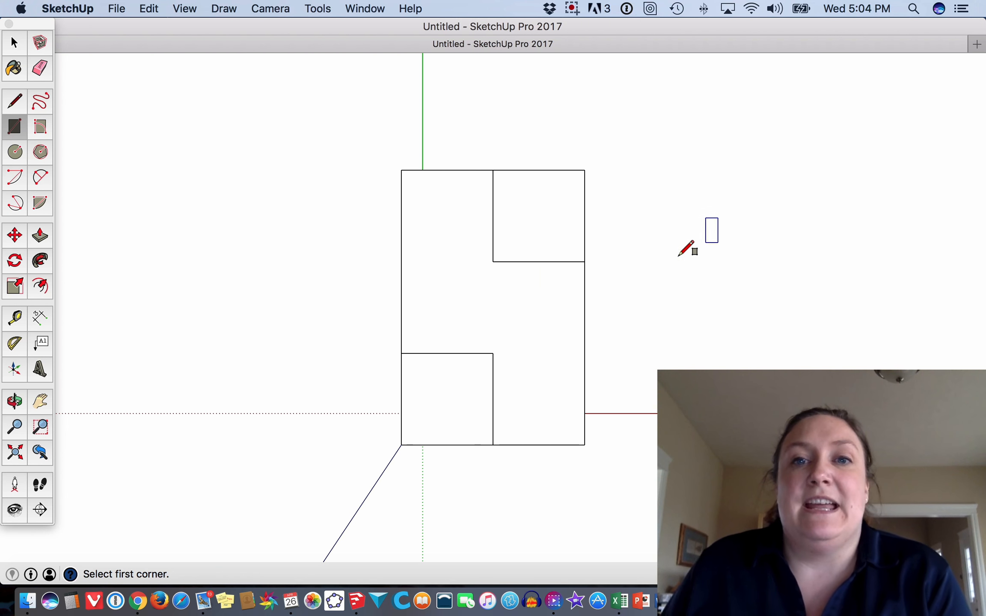
Push the front-left square on the top face down through the block's full height to cut away that corner.
key(o)
drag(663, 281, 647, 77)
key(r)
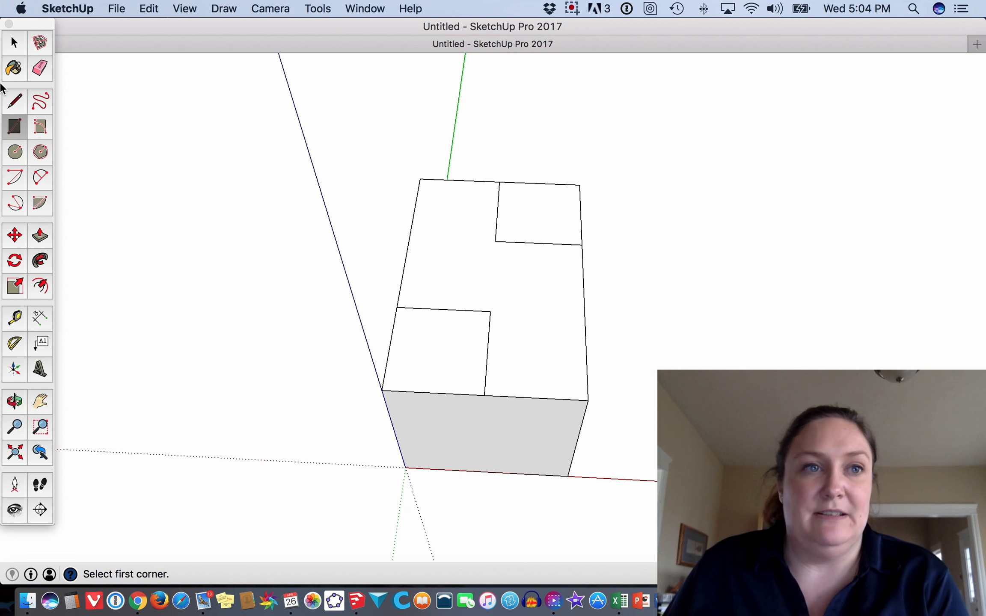
click(40, 236)
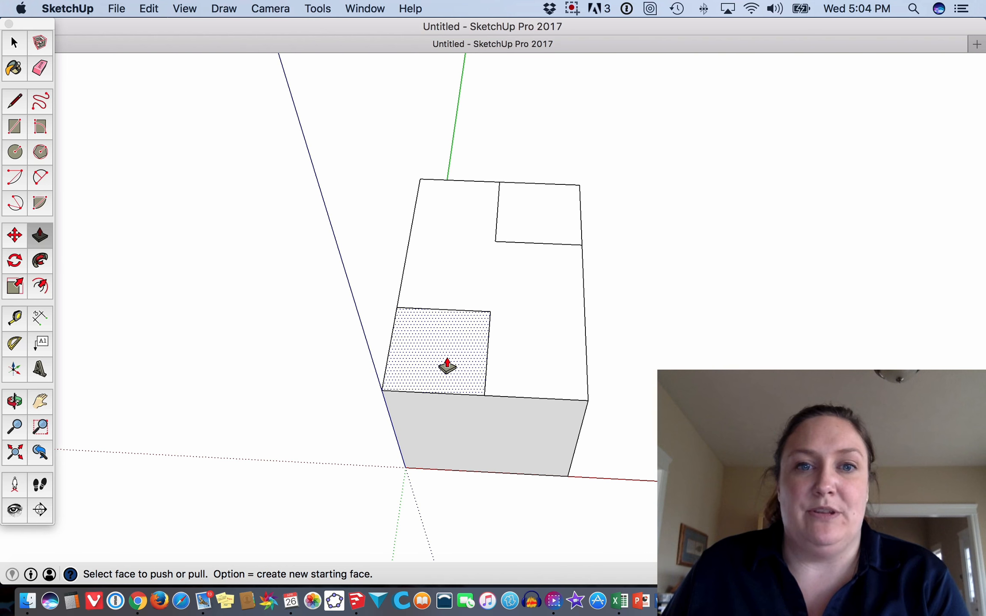
drag(447, 367, 438, 451)
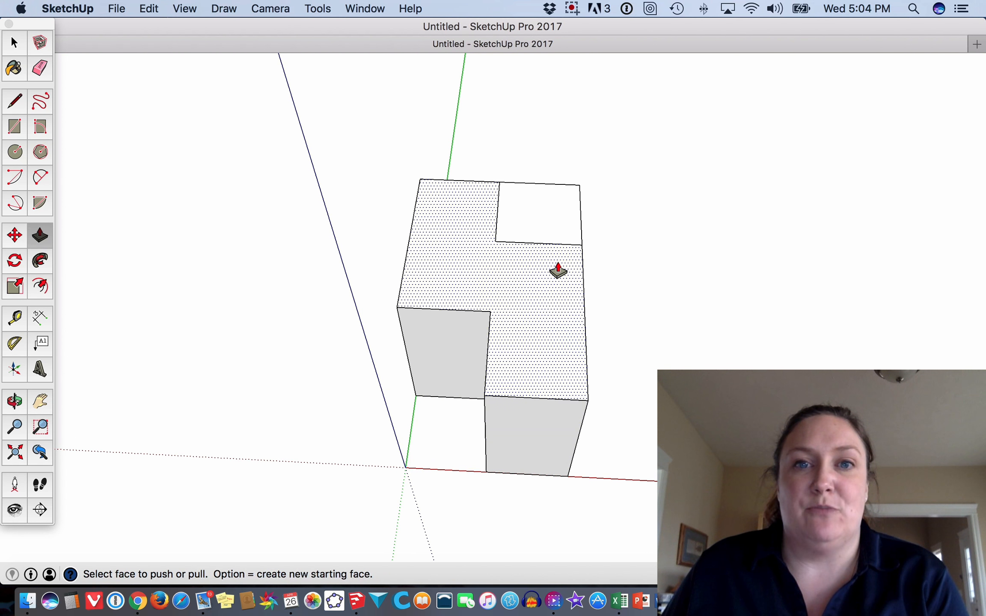
Push the back-right square down through the block's full height to remove the opposite corner.
middle_drag(653, 257, 401, 244)
drag(577, 259, 582, 293)
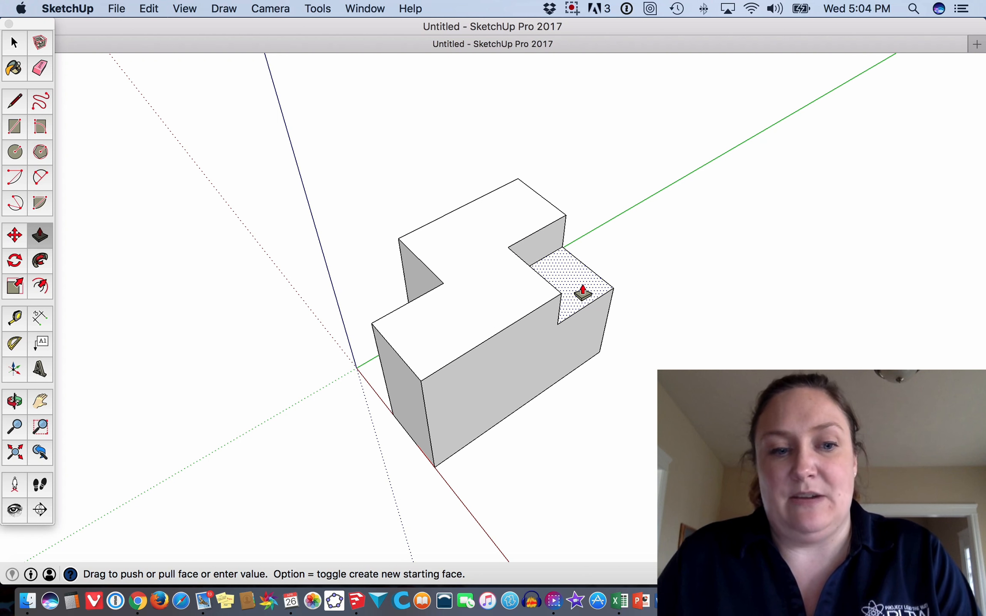
drag(582, 294, 583, 294)
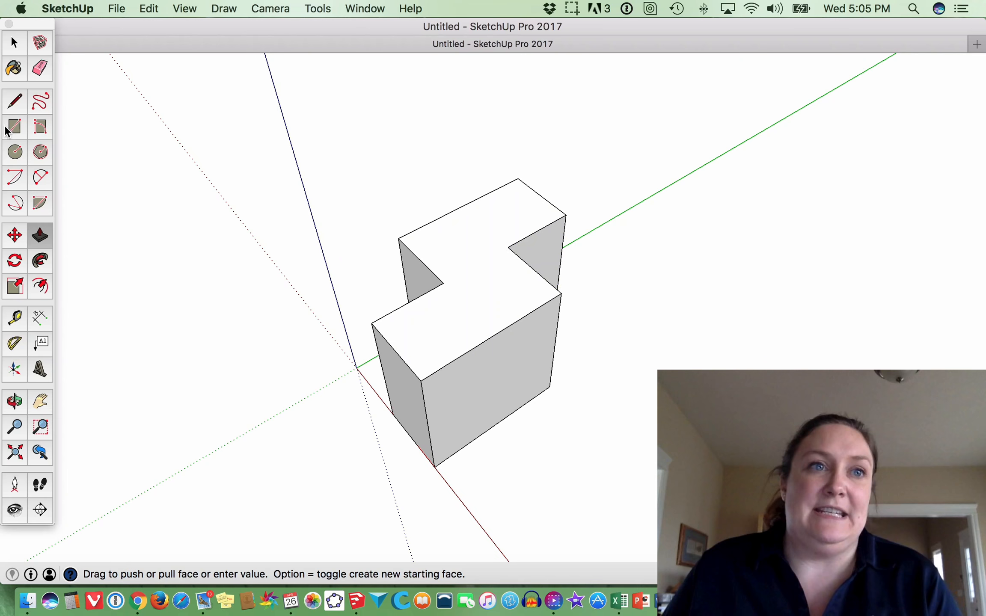
Split the top face with a line from the back notch's inner corner to the opposite outer edge, parallel to the red axis.
click(14, 100)
click(14, 42)
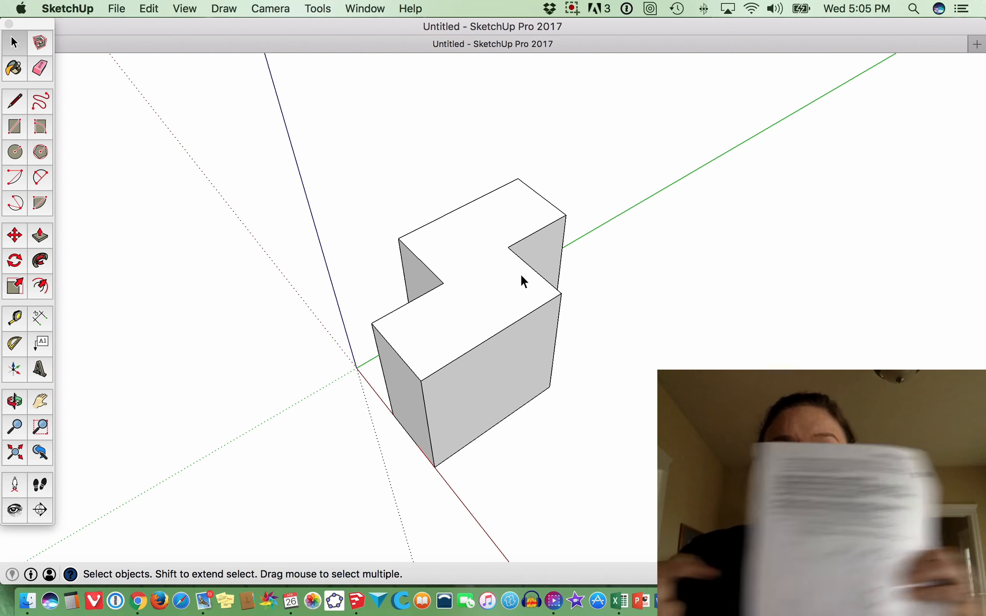
click(15, 107)
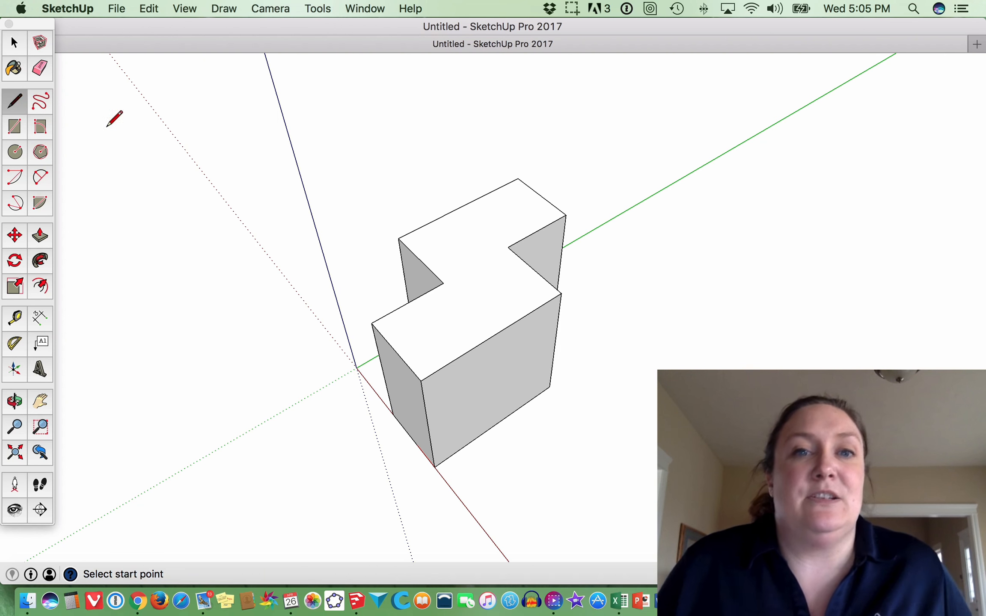
click(507, 247)
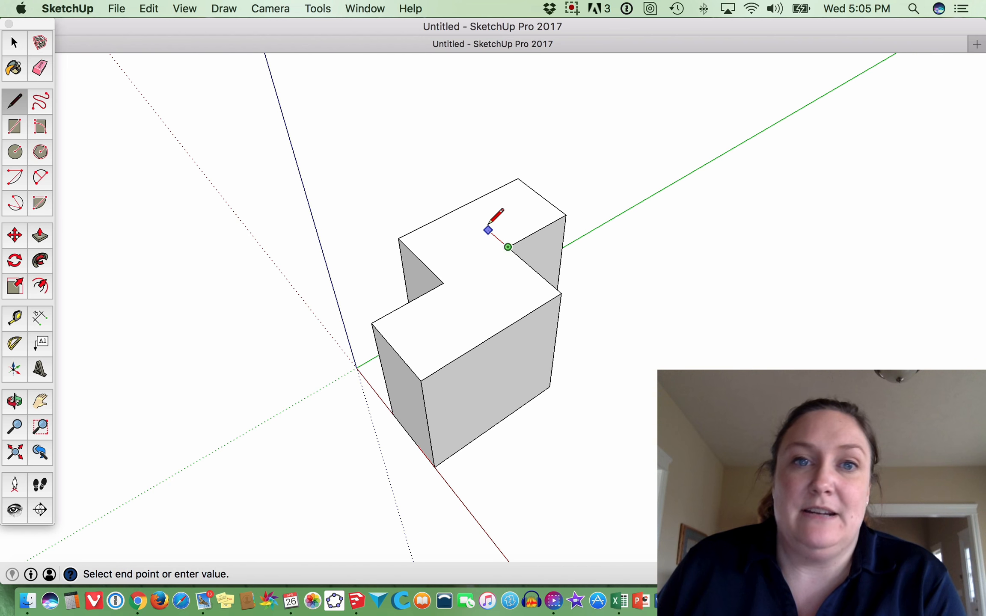
click(461, 206)
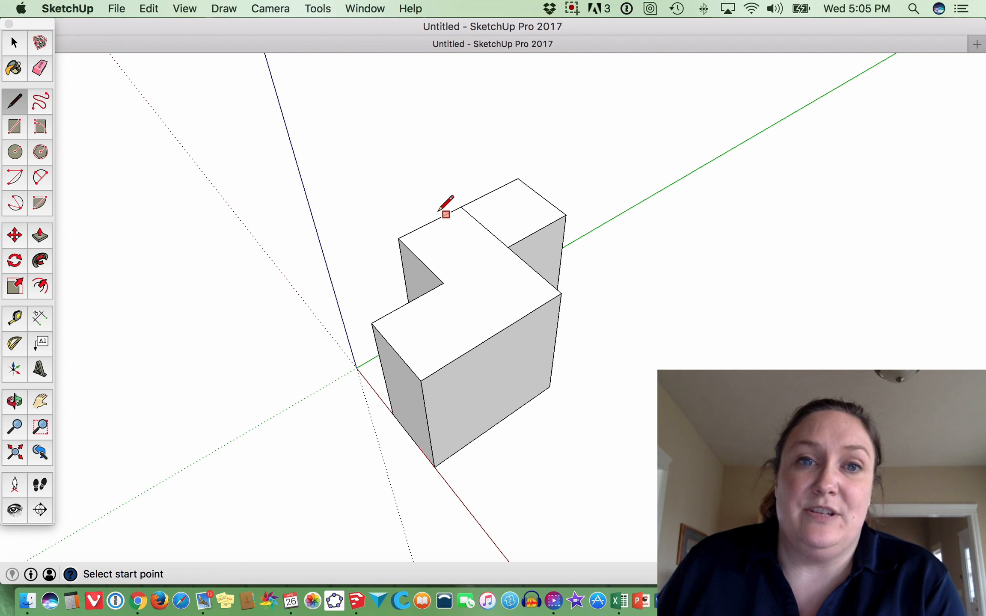
click(398, 238)
click(443, 283)
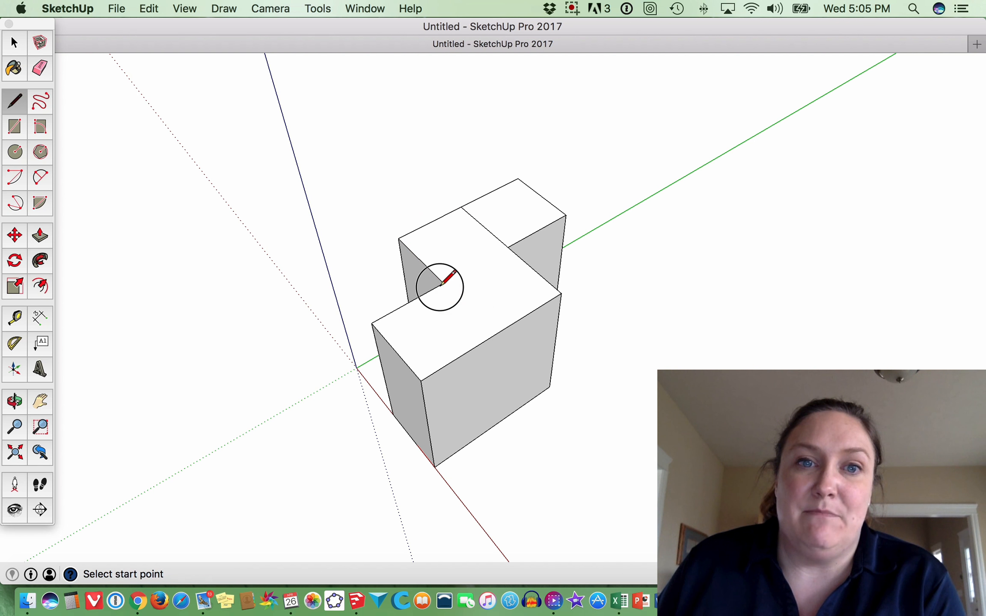
click(372, 323)
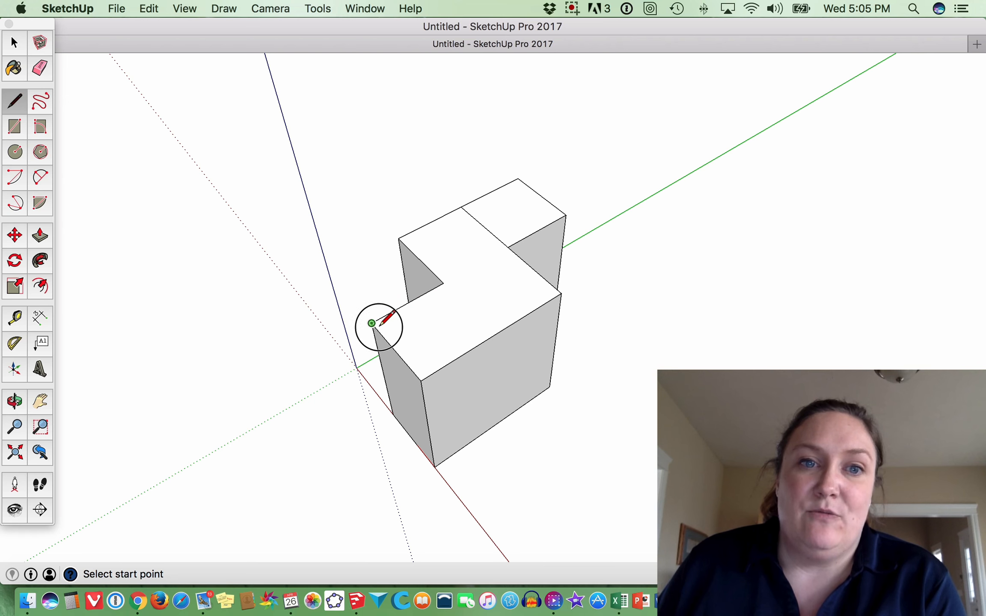
click(420, 380)
click(561, 293)
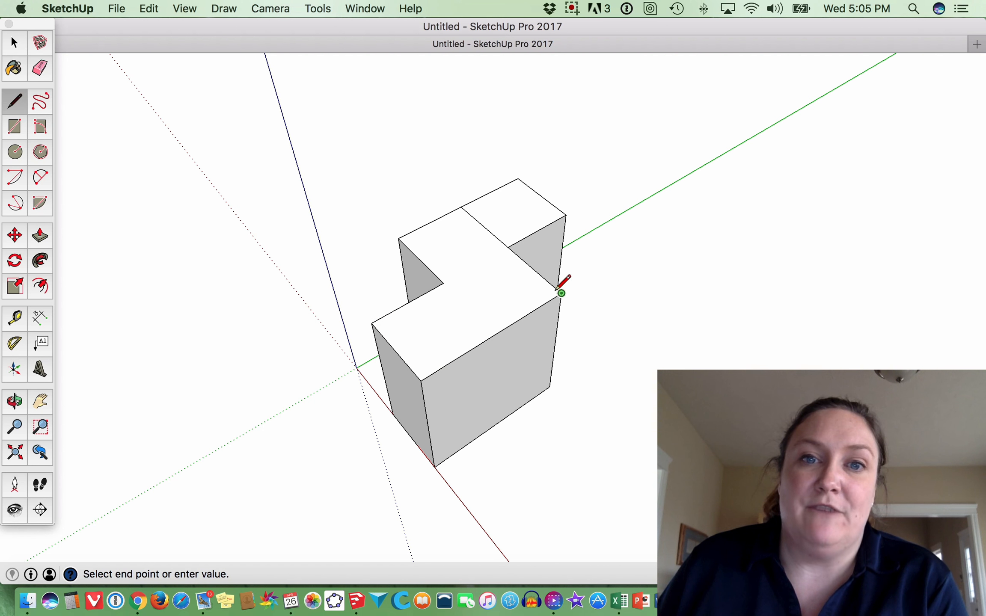
click(508, 247)
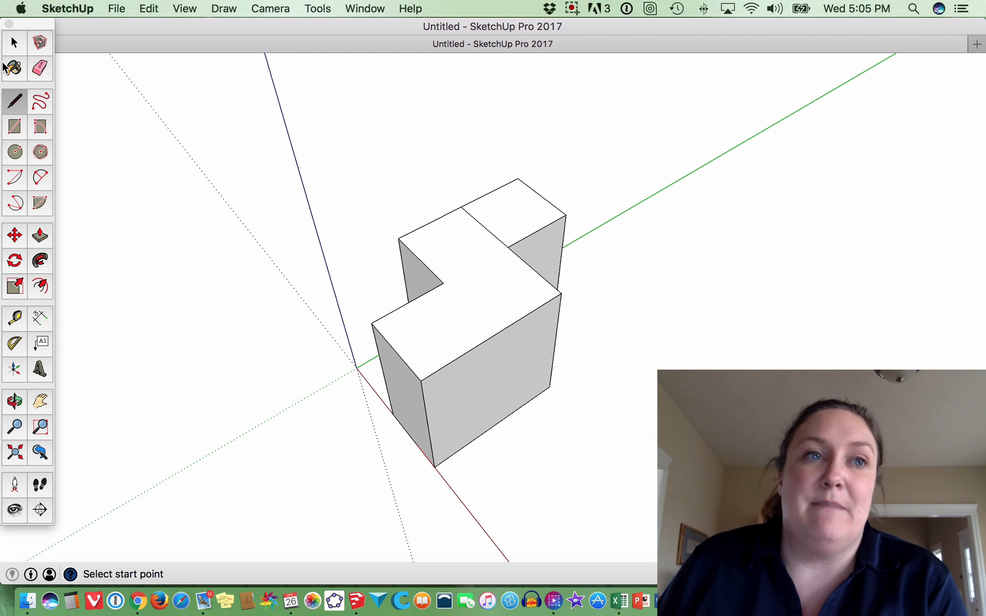
Push the larger front part of the top face down to half the block's height, leaving the back corner column standing.
click(37, 233)
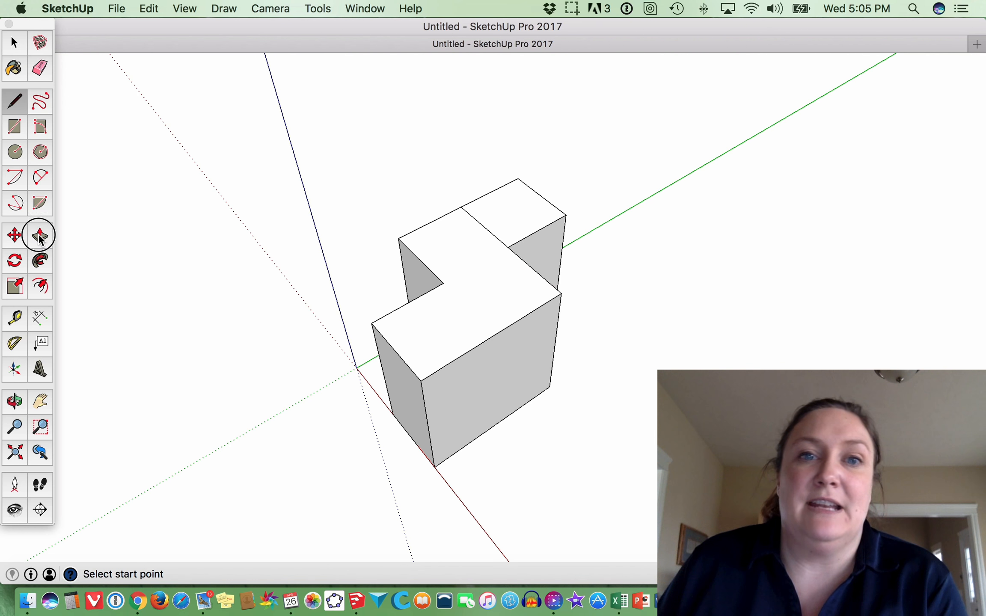
click(451, 295)
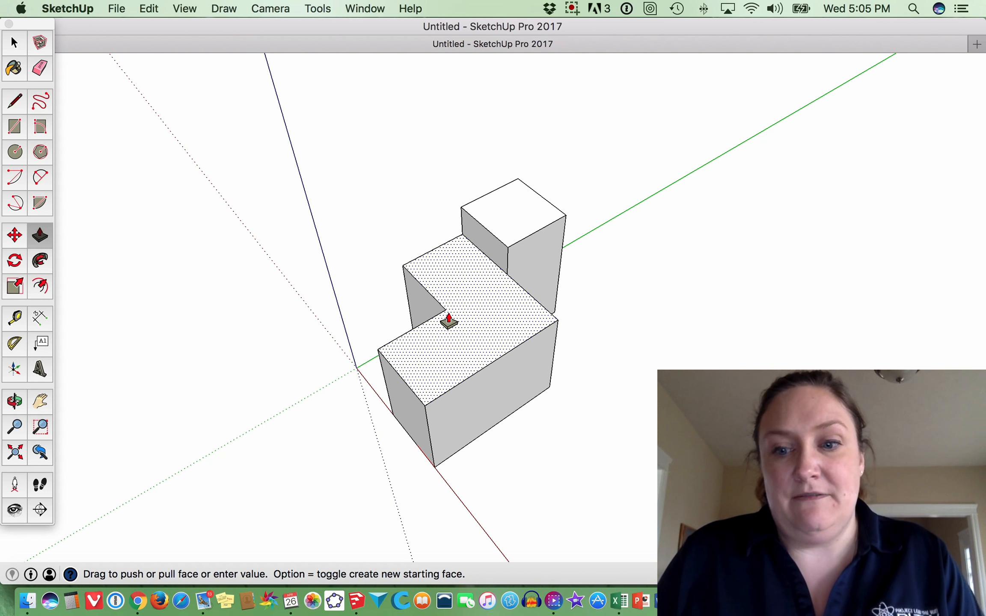
key(Return)
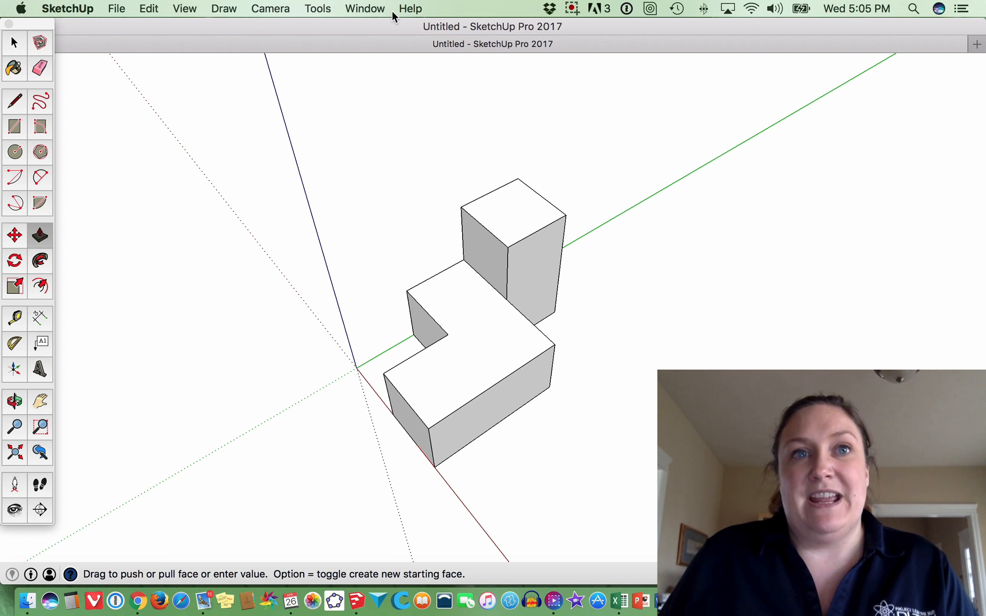
In the Iso standard view, dimension the lower section's front bottom edge along the red axis, placing the dimension outside the block.
click(317, 8)
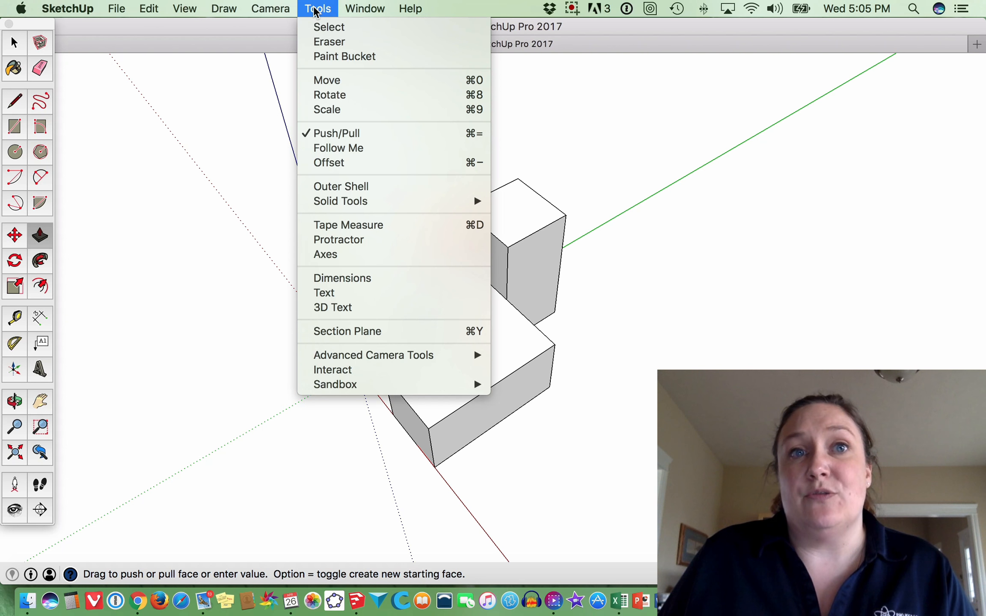
mouse_move(271, 8)
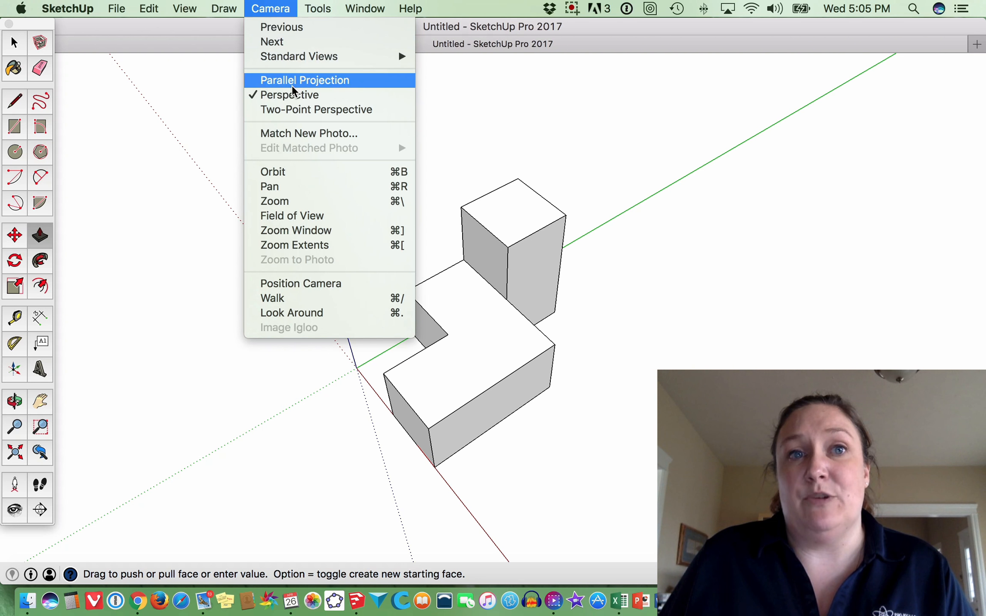
mouse_move(295, 56)
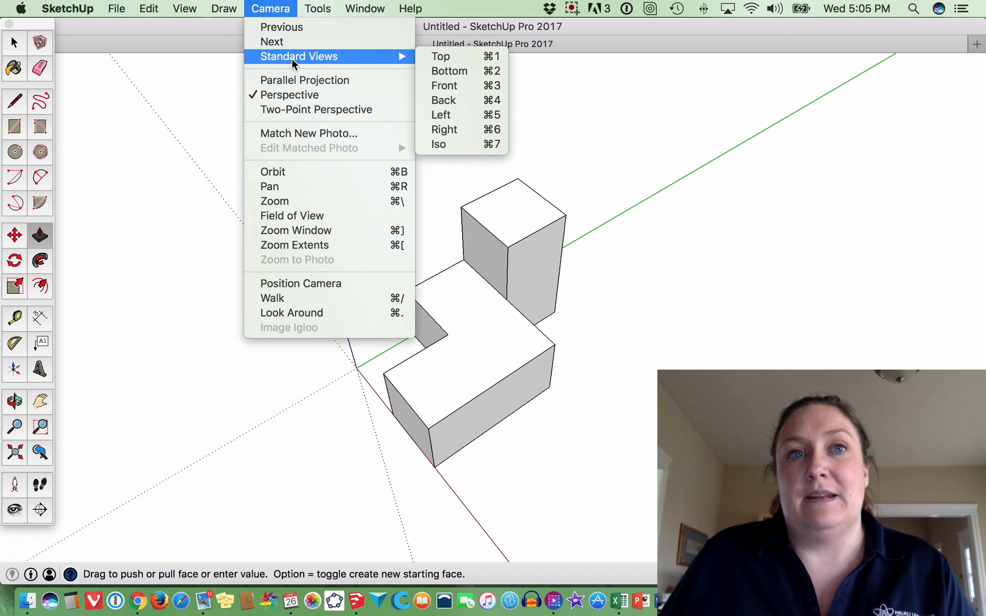
click(467, 148)
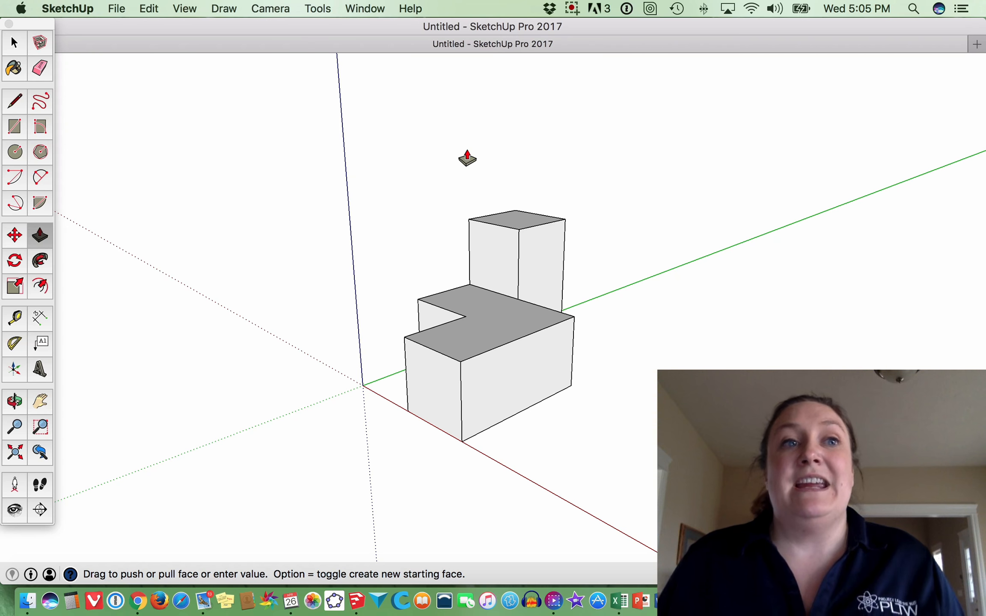
click(41, 319)
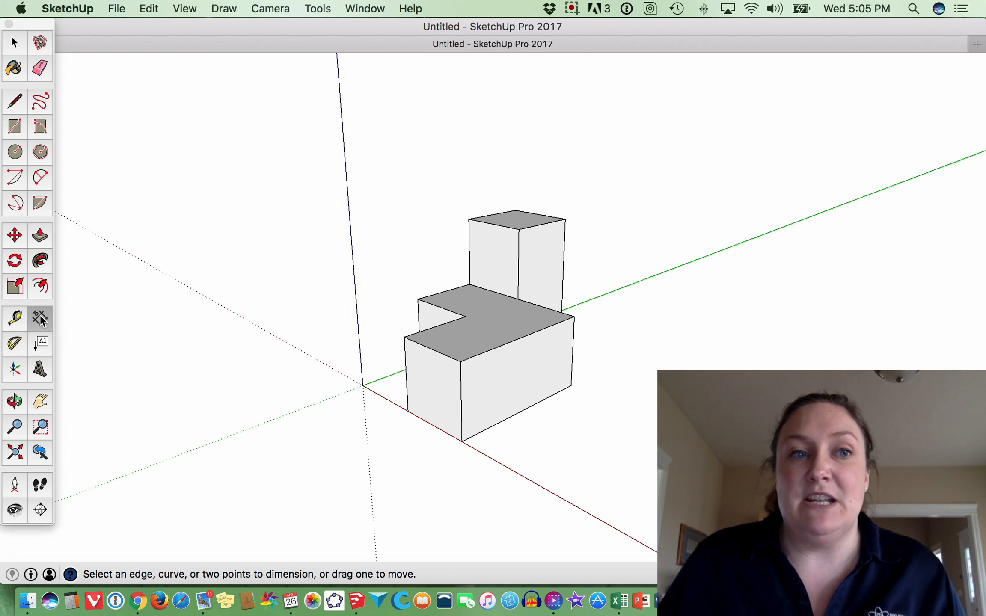
click(462, 441)
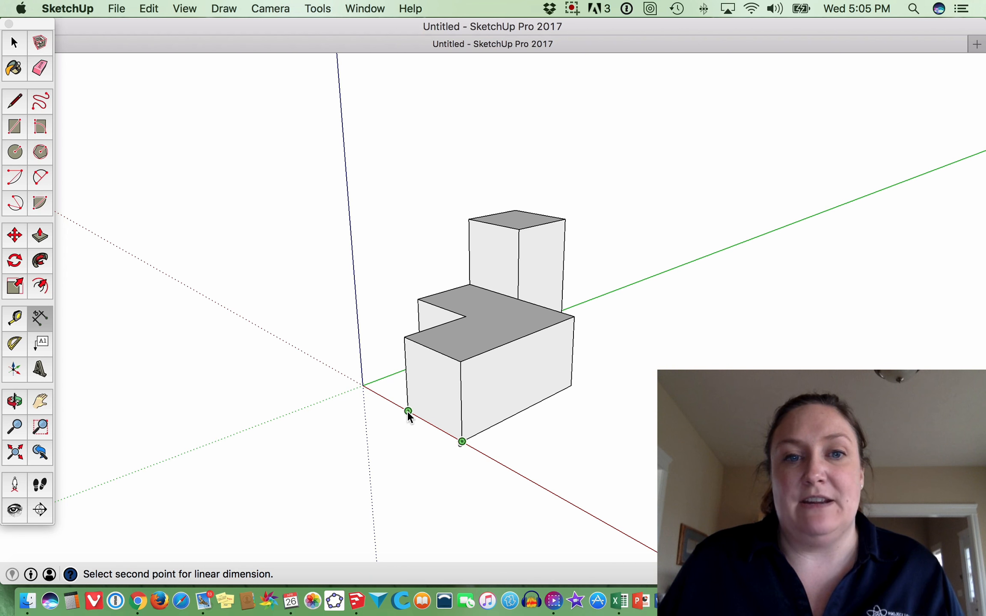
click(408, 410)
click(393, 441)
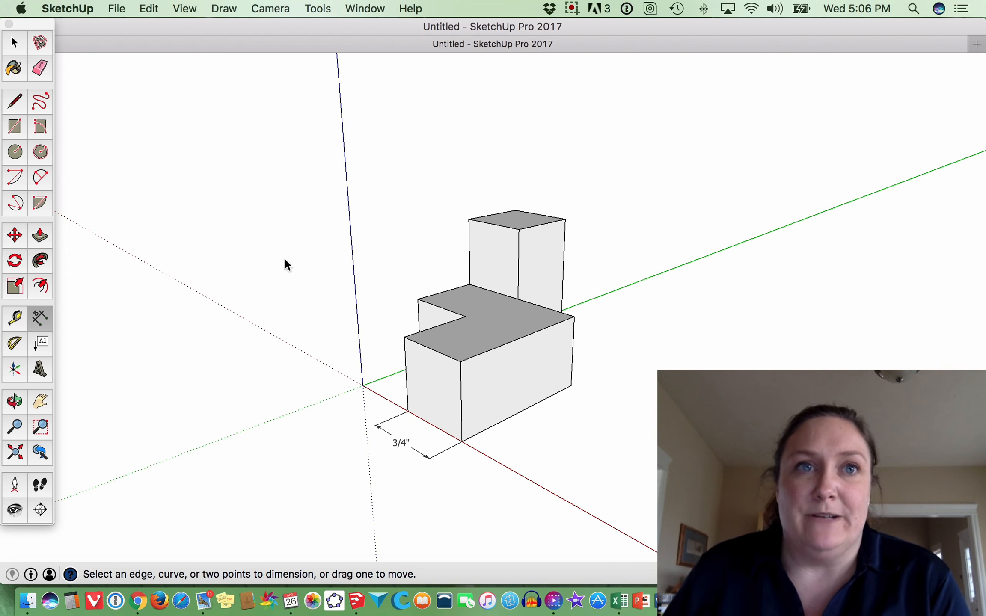
Set the model's length unit format to Decimal and the angle precision to 0.00.
click(362, 13)
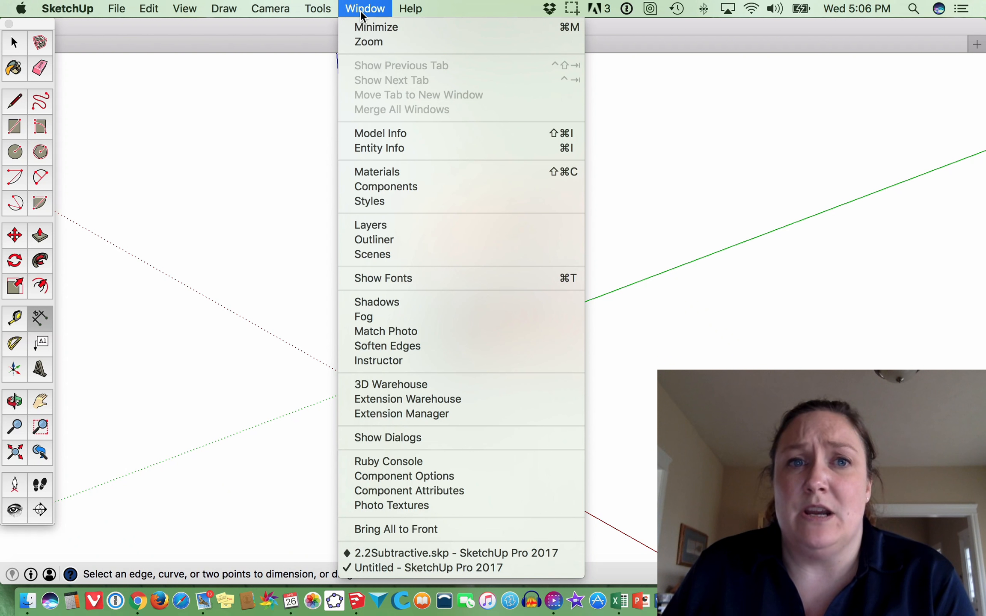
click(383, 133)
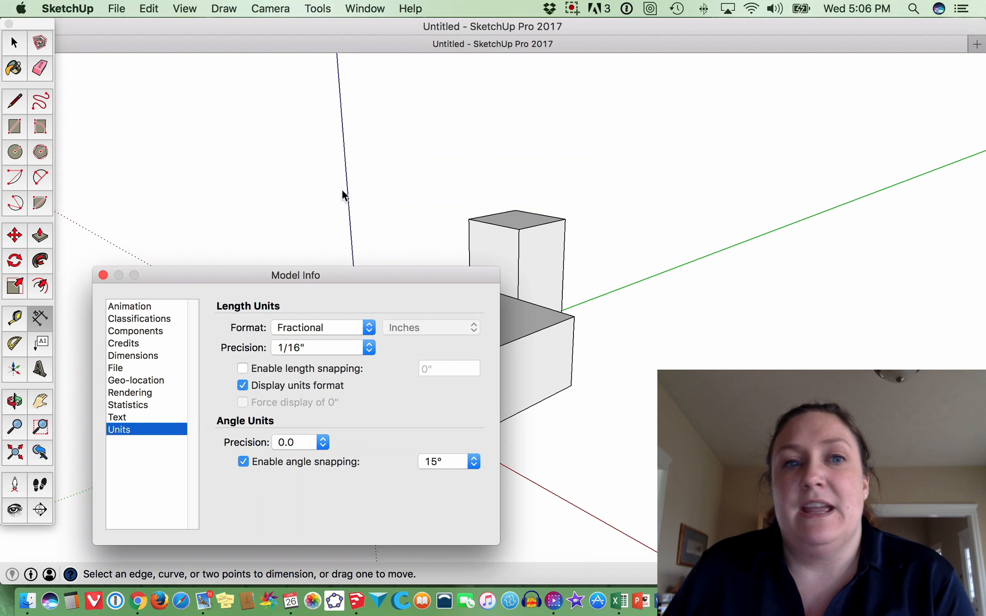
click(316, 329)
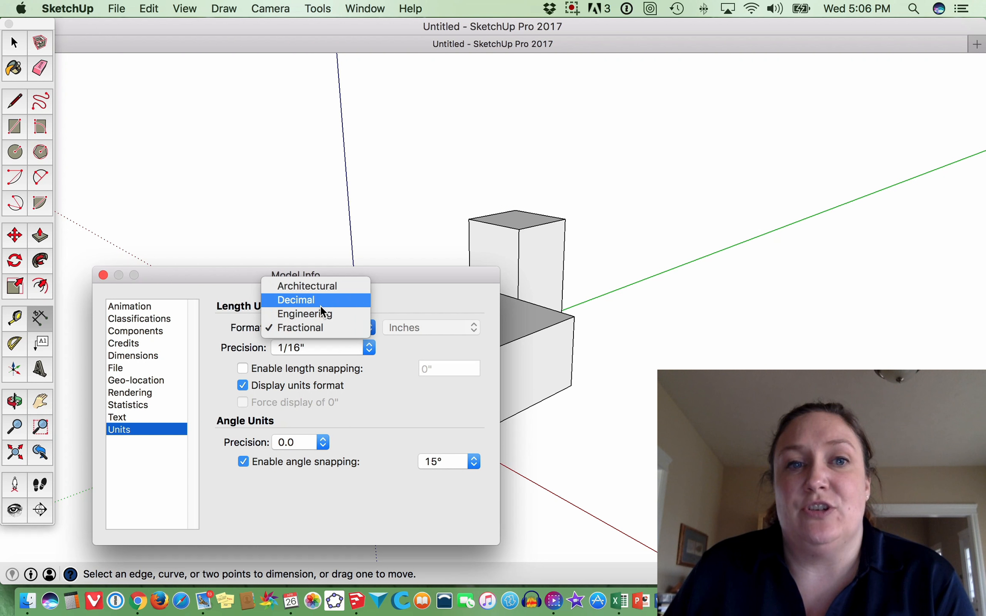
click(320, 304)
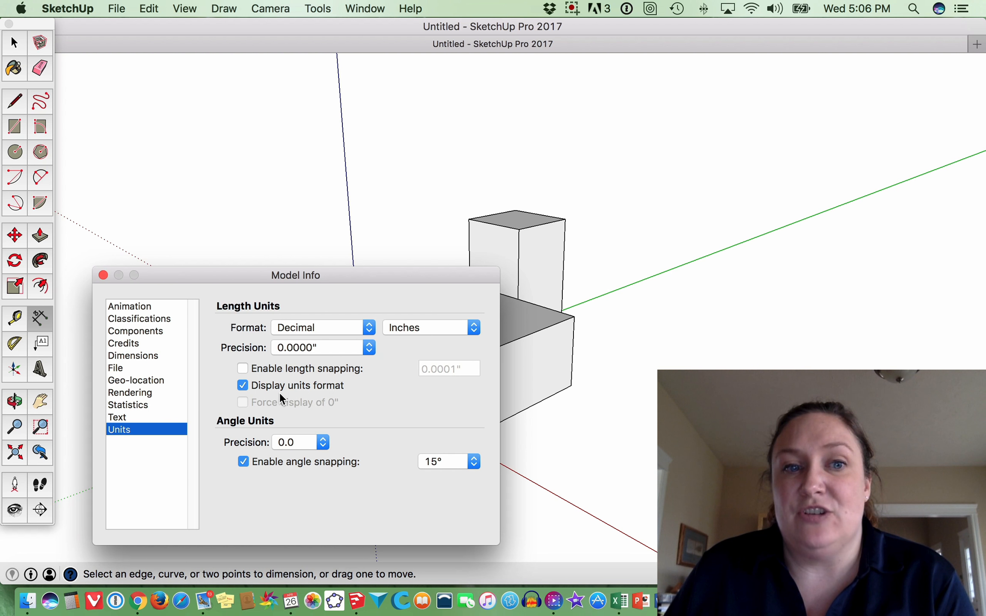
click(324, 443)
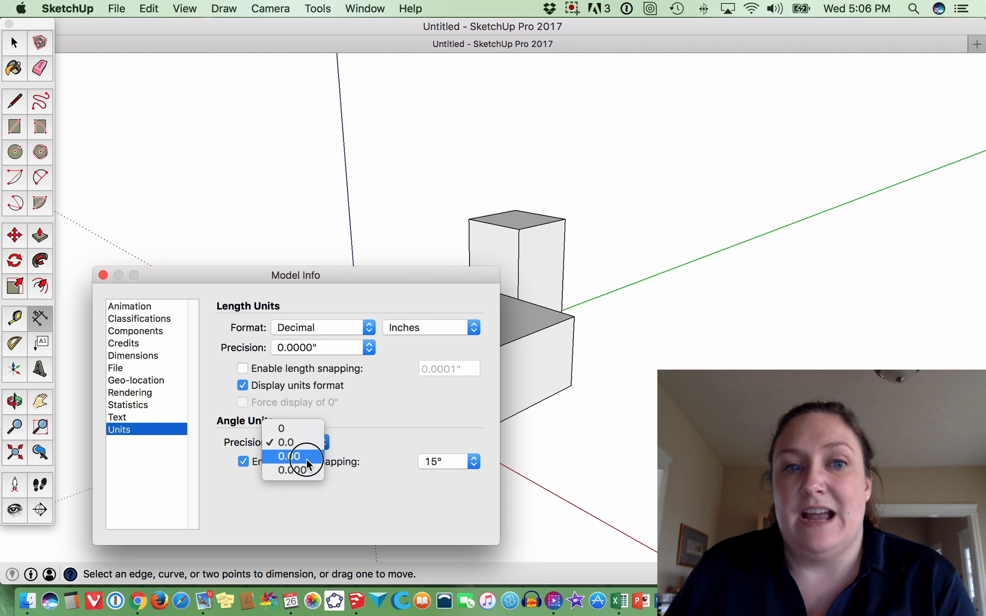
click(306, 457)
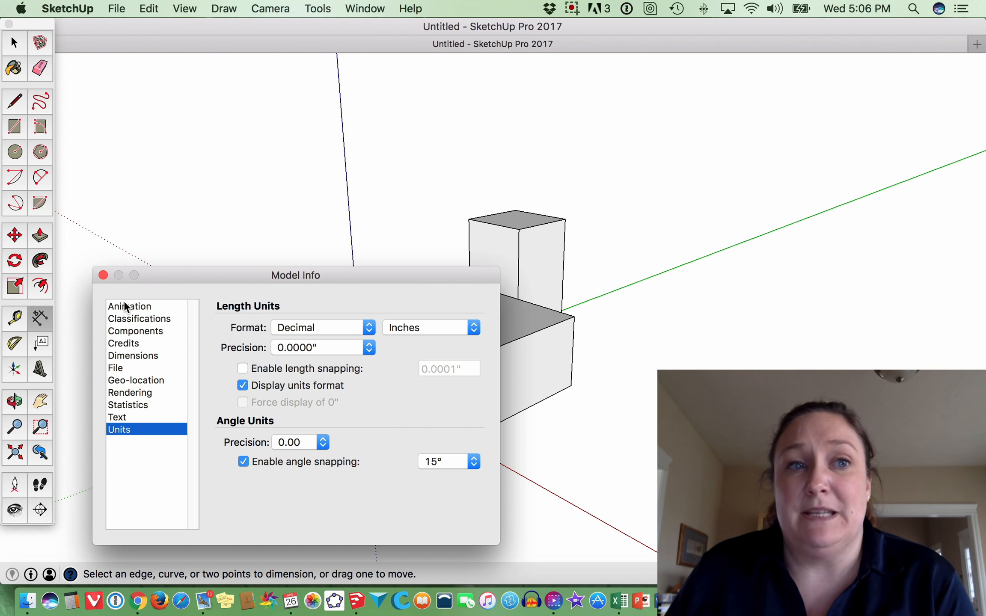
click(103, 275)
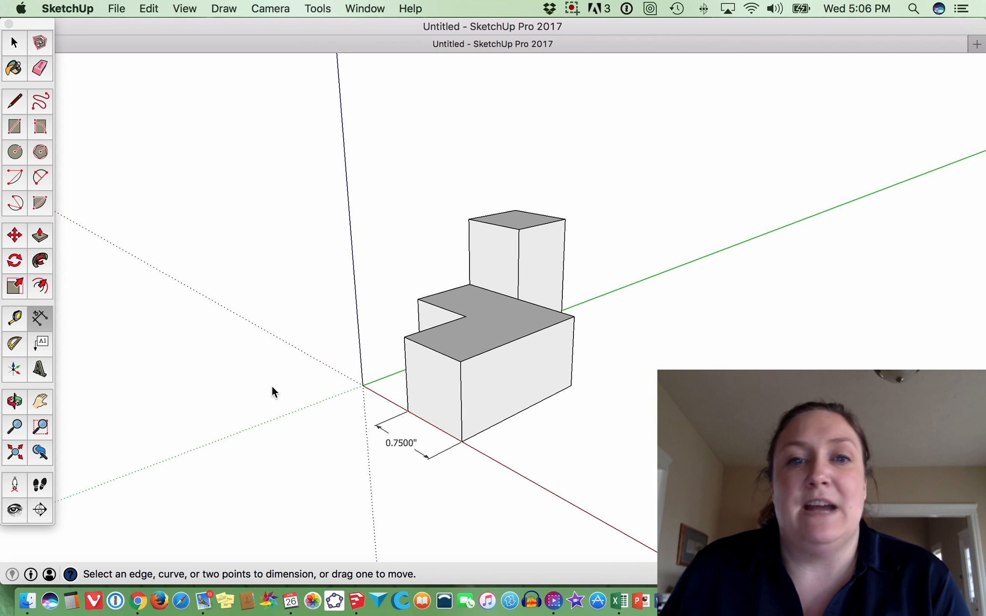
Try dimensioning the lower section's long bottom edge parallel to the green axis, and delete that dimension.
click(571, 386)
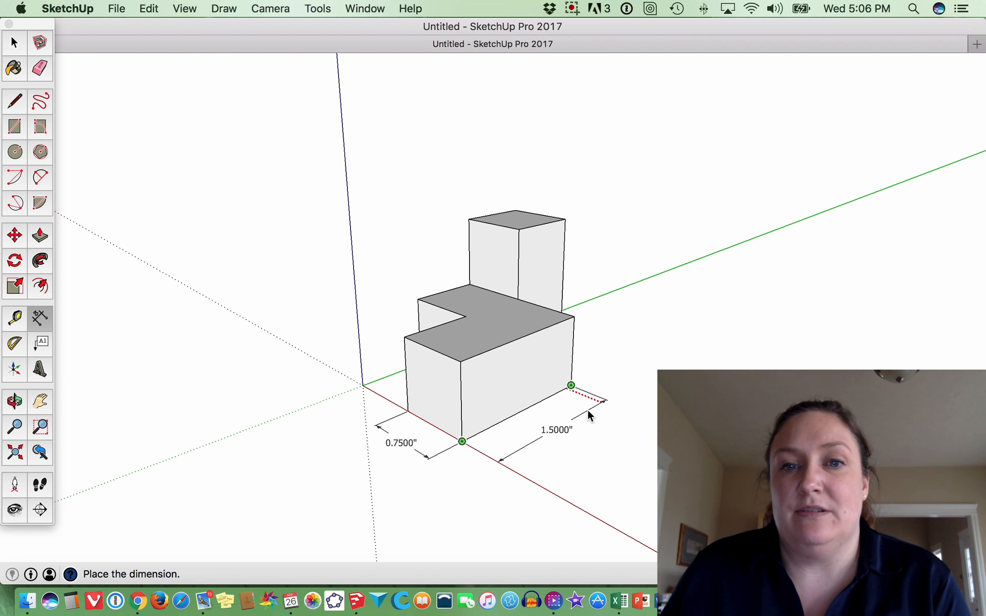
click(588, 410)
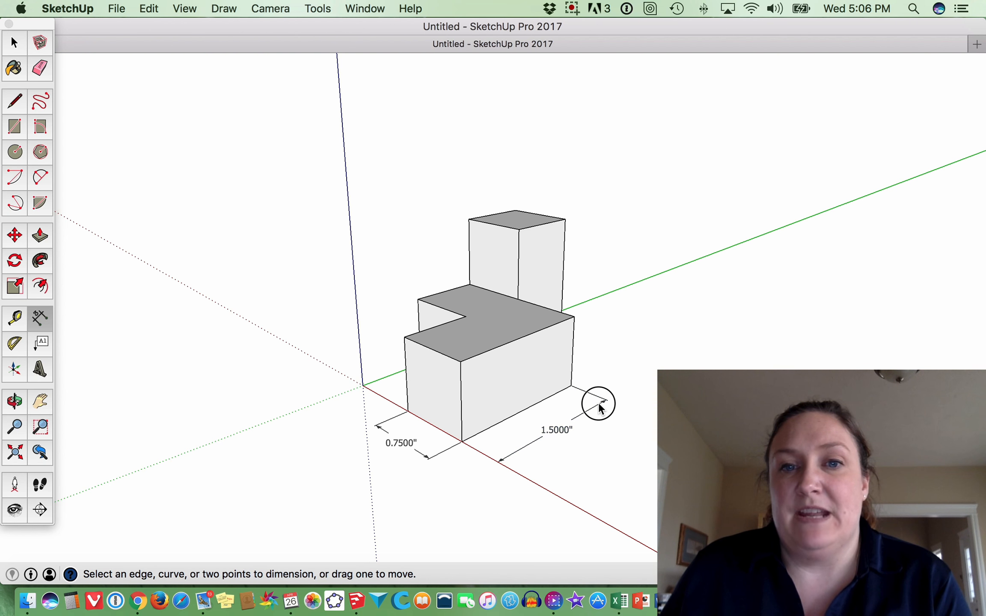
middle_drag(698, 332, 480, 402)
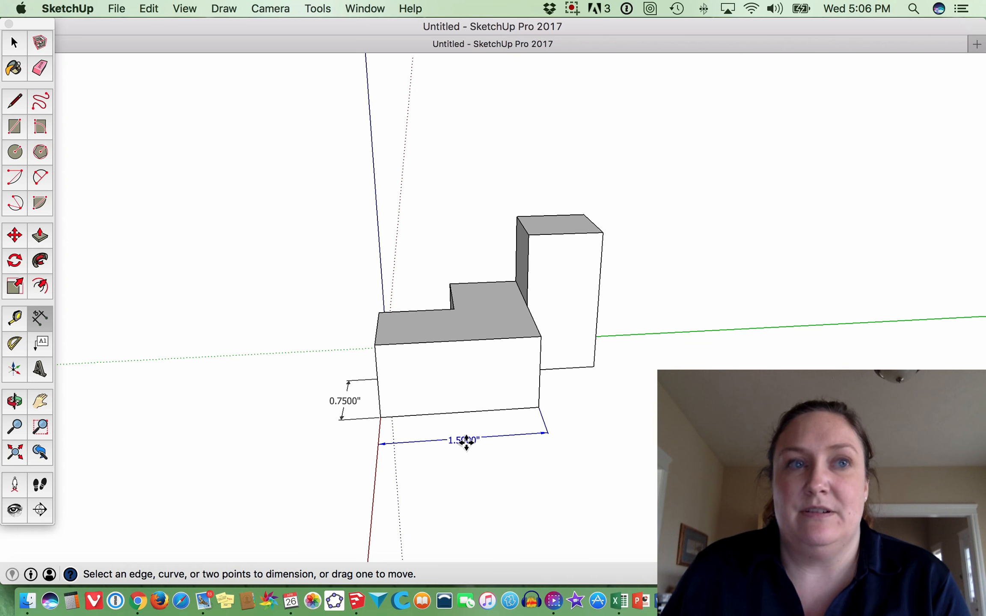
click(15, 42)
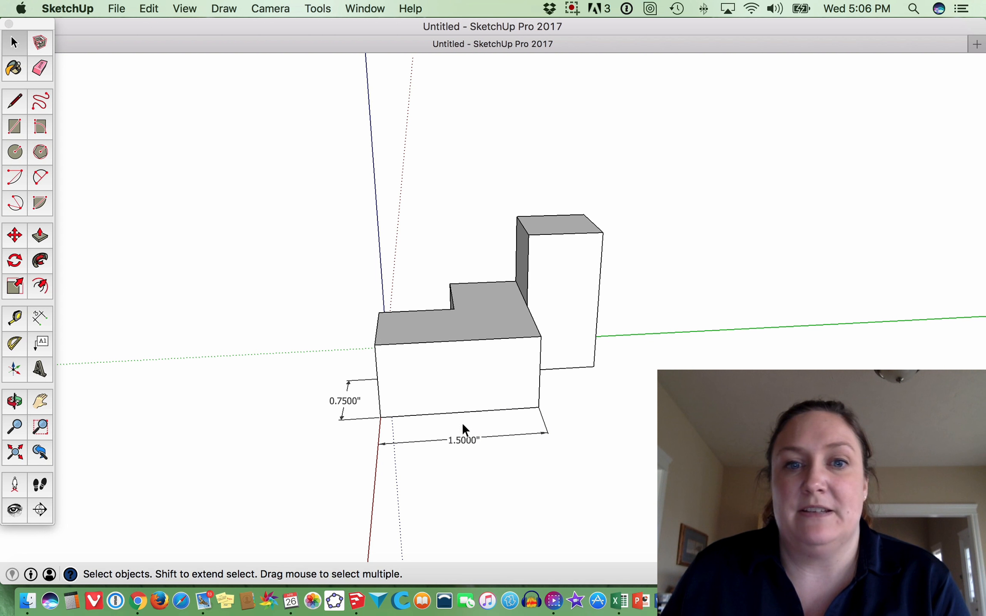
click(456, 439)
key(Delete)
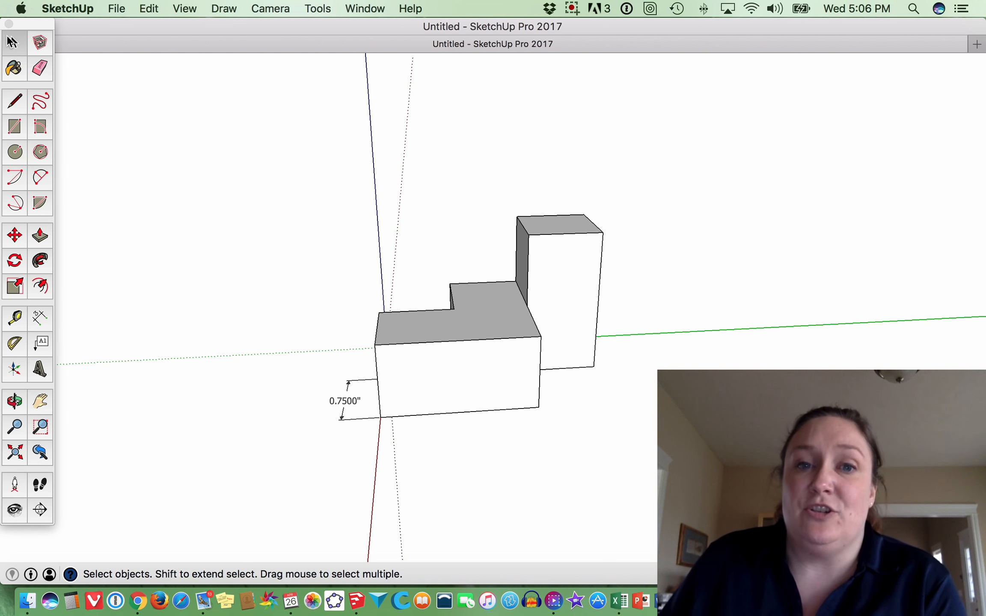
Dimension the block's overall length from the front bottom corner to the column's far bottom corner, and the column's full height at its outer edge.
click(52, 321)
click(381, 417)
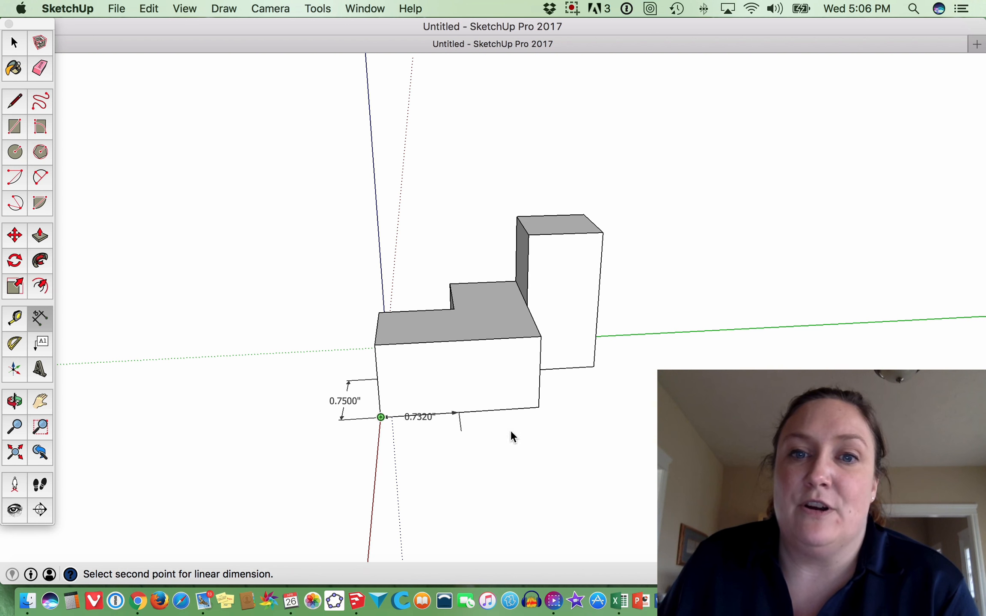
click(594, 366)
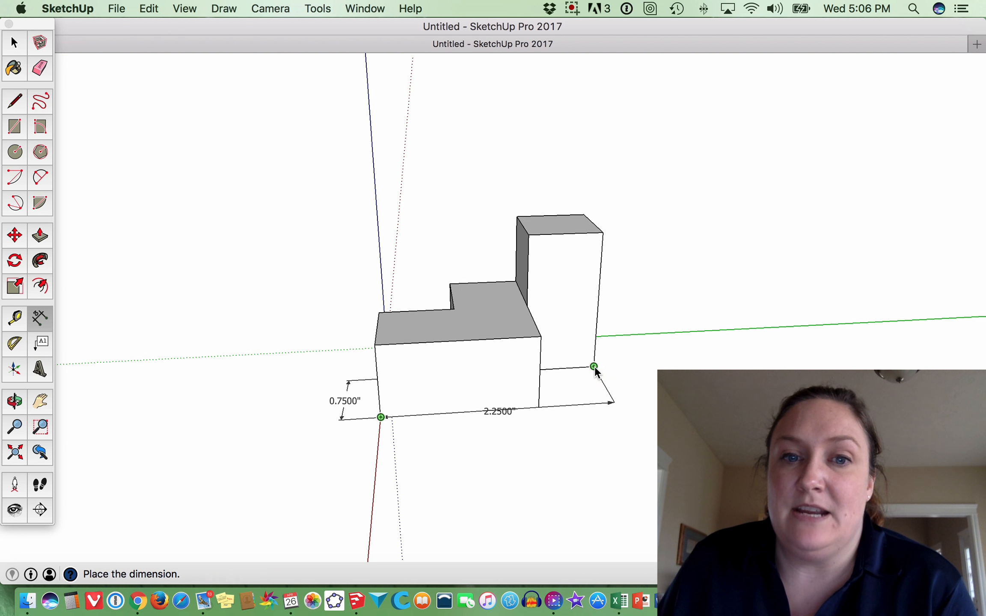
click(607, 415)
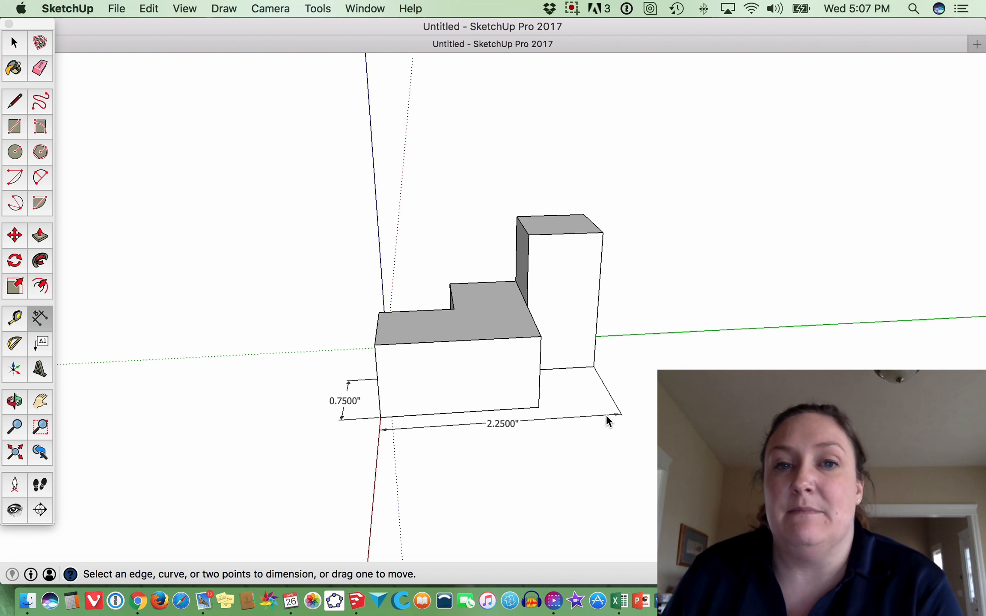
click(594, 366)
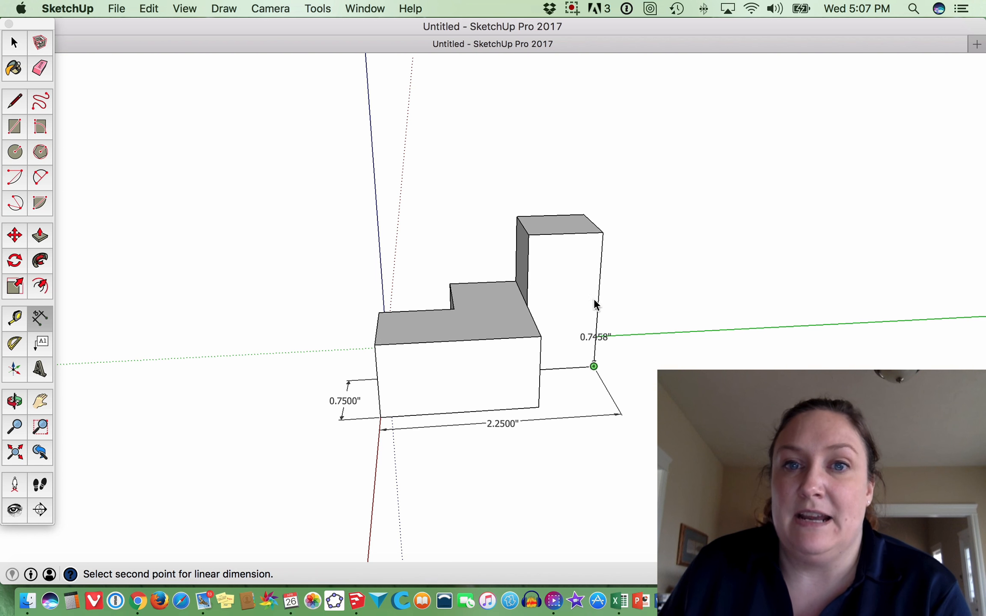
click(603, 233)
click(652, 244)
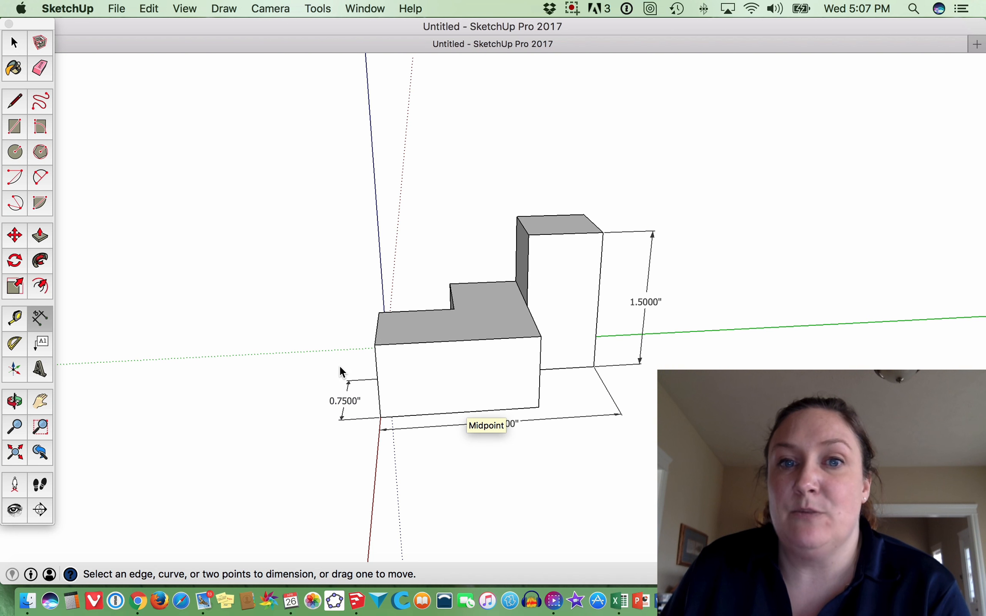
Dimension the block's width along the red axis between the lower top face's corners at the column's base and the outer side, placing it beyond the front.
click(516, 282)
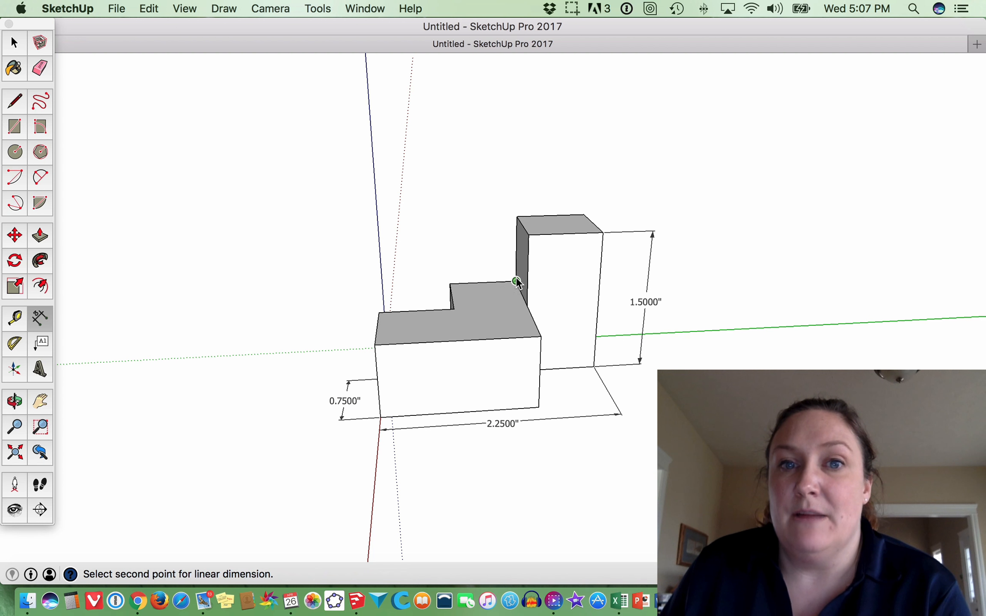
click(541, 337)
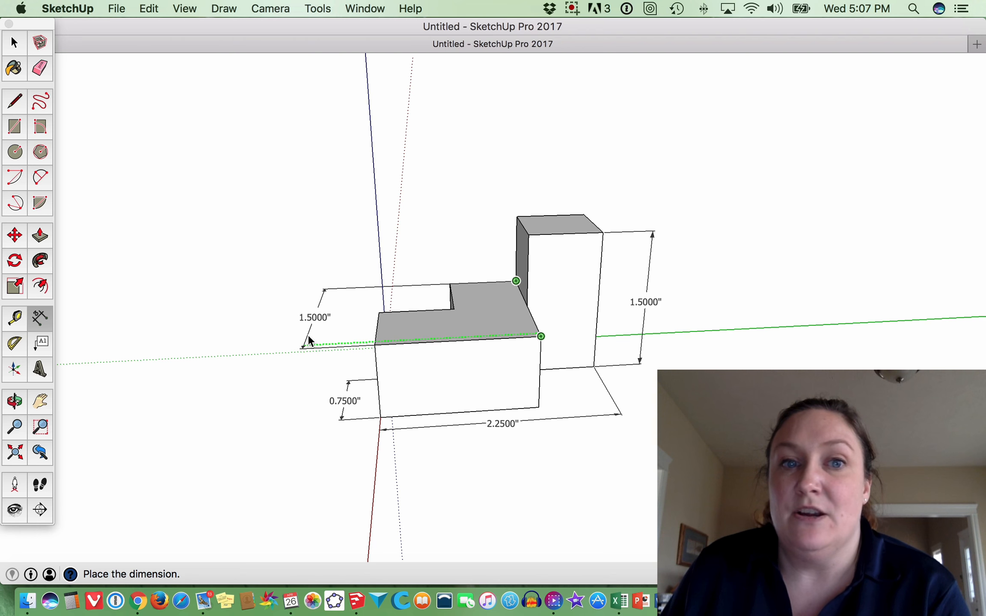
click(308, 337)
key(o)
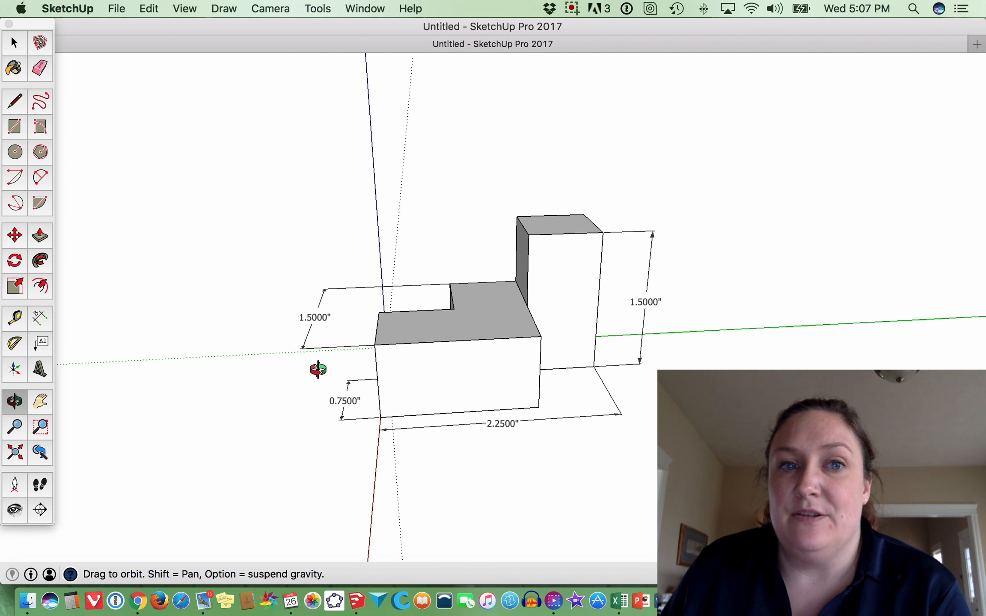
drag(319, 368, 508, 405)
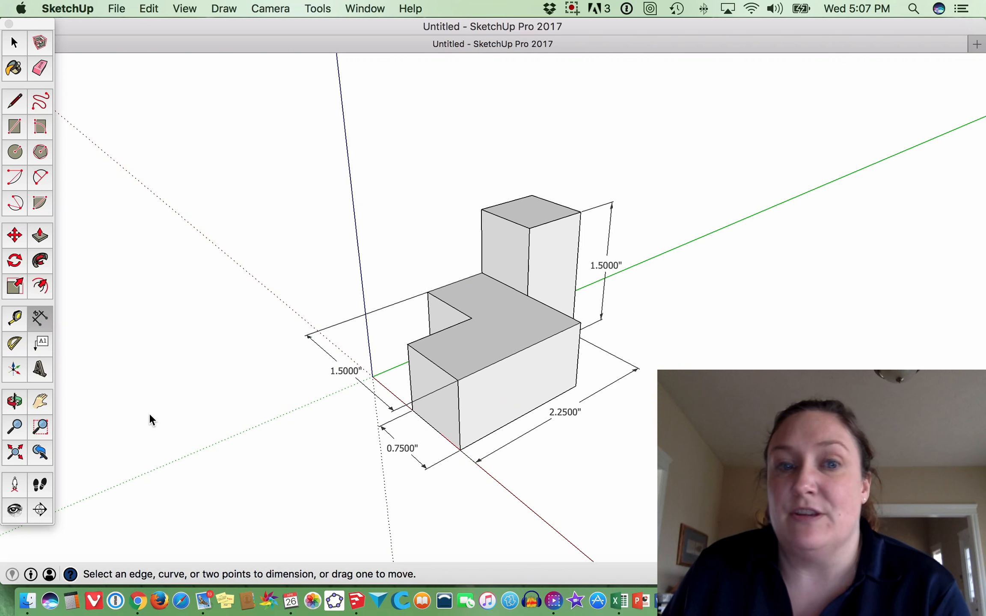
click(401, 464)
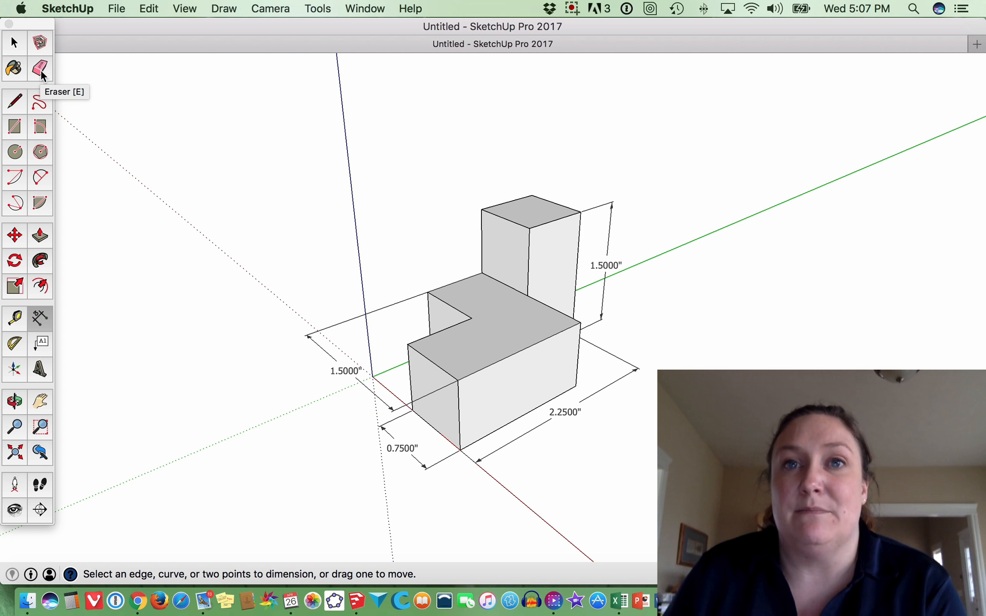
click(572, 9)
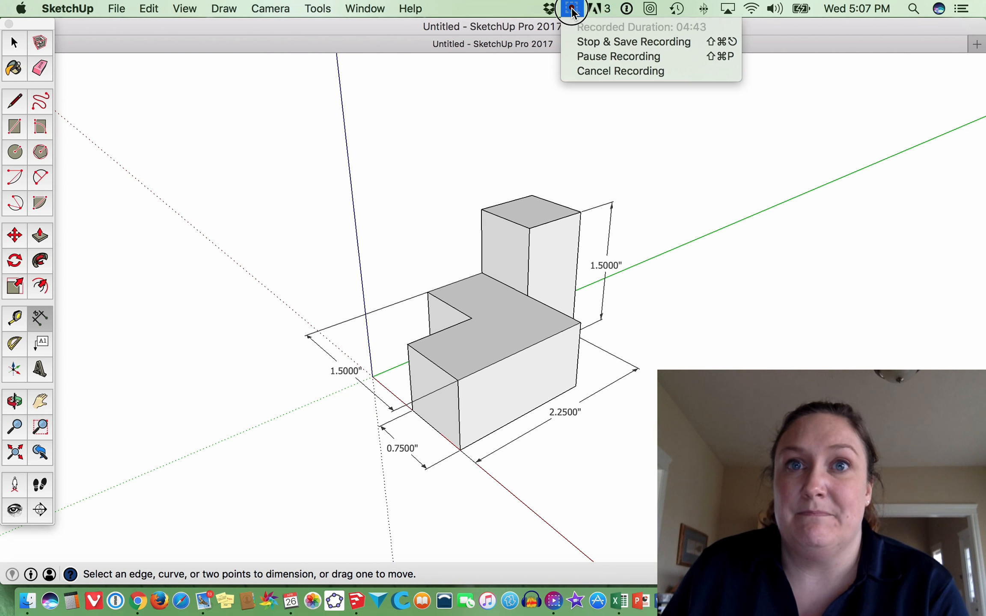